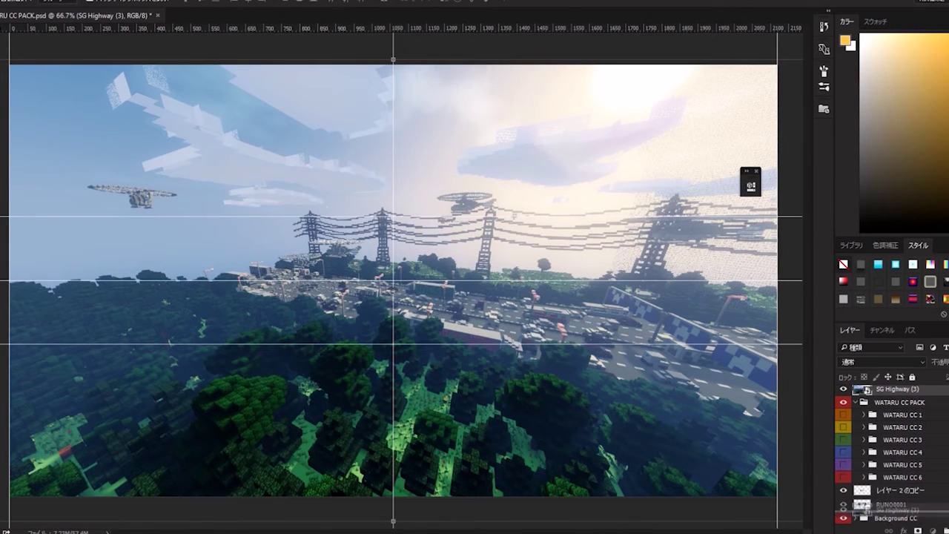
- Select RUNO0001 to reveal the characters and text, then enable the :D blue-grade group
key("alt+bracketright")
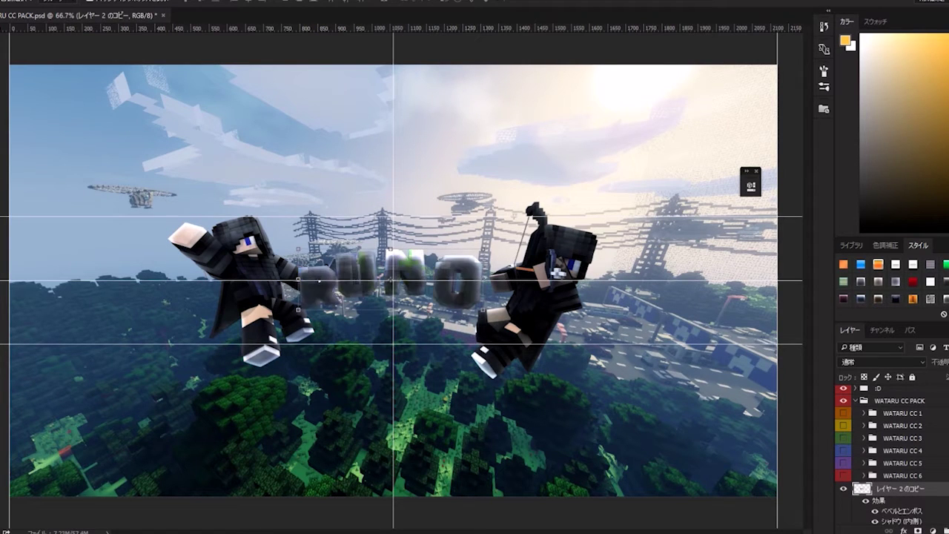
left_click(878, 388)
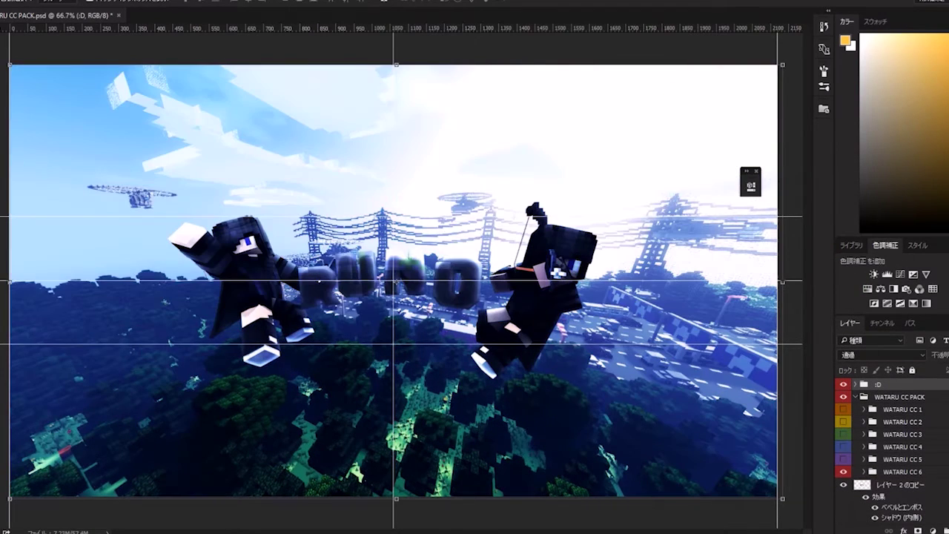
- Add Hue/Saturation and Curves adjustments above the SG Highway (3) landscape to darken it
scroll(889, 452, "down", 5)
left_click(893, 517)
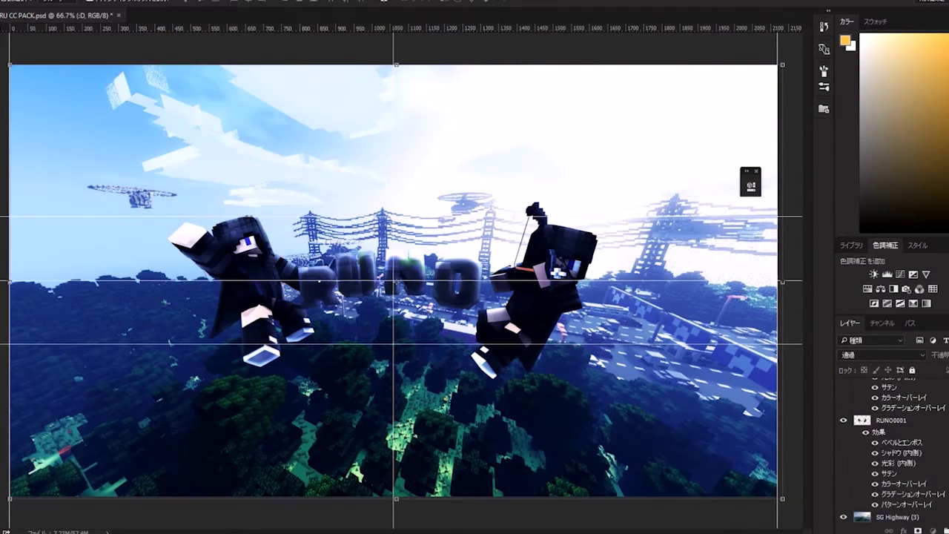
left_click(274, 121)
key("Return")
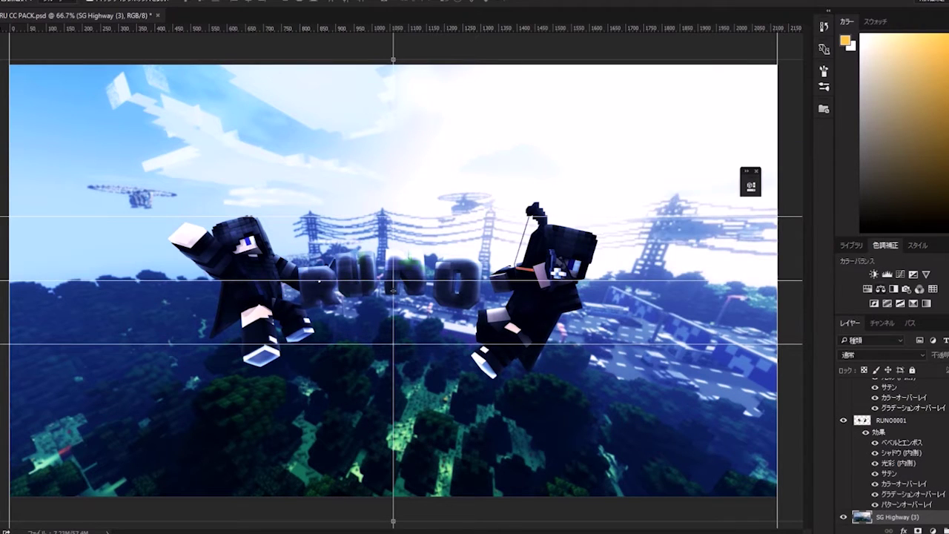
left_click(880, 288)
left_click(900, 273)
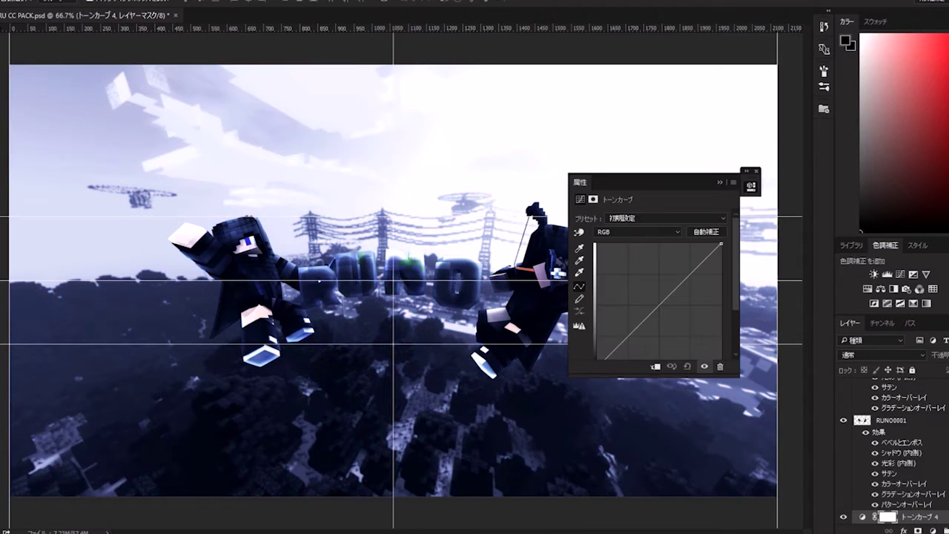
- Motion-blur RUNO0001 and clip a Brightness/Contrast adjustment to it
right_click(890, 419)
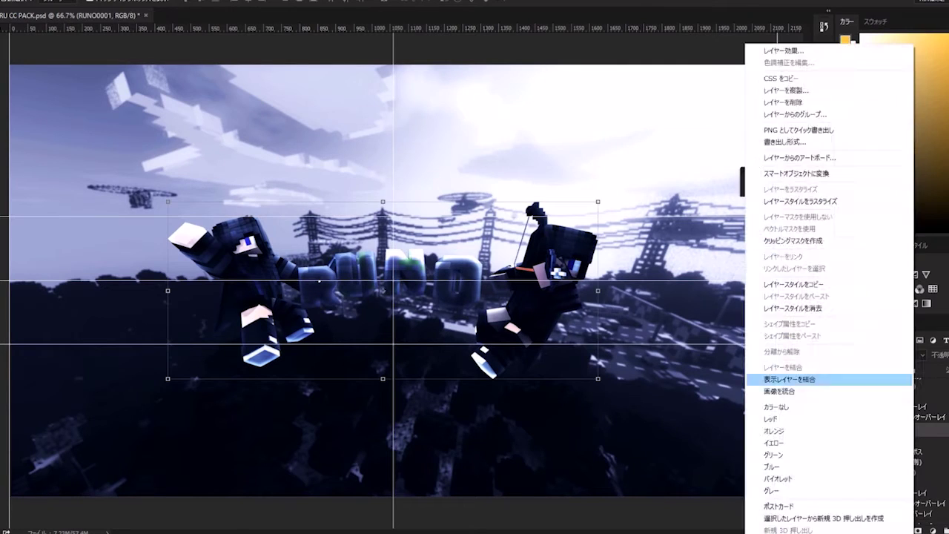
left_click(815, 377)
left_click(204, 3)
left_click(383, 192)
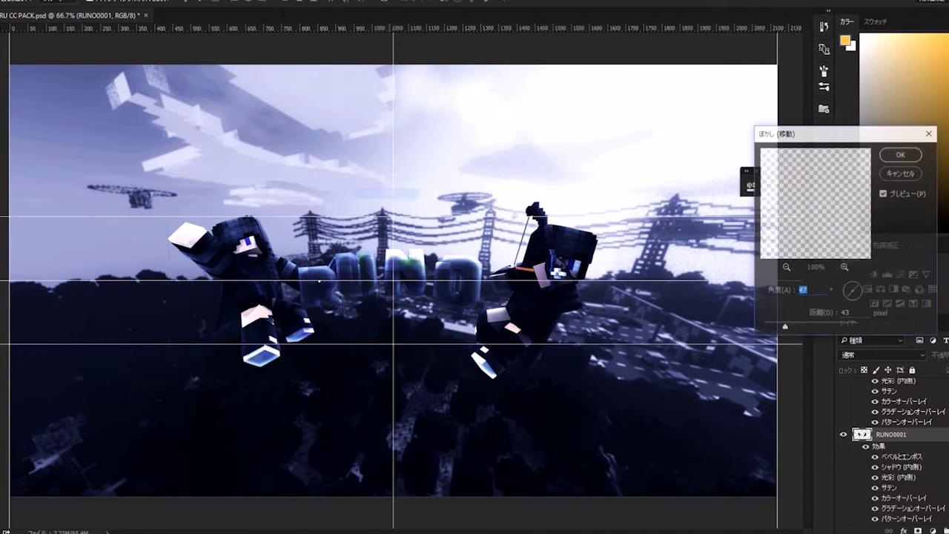
key("Return")
left_click(873, 273)
left_click(655, 366)
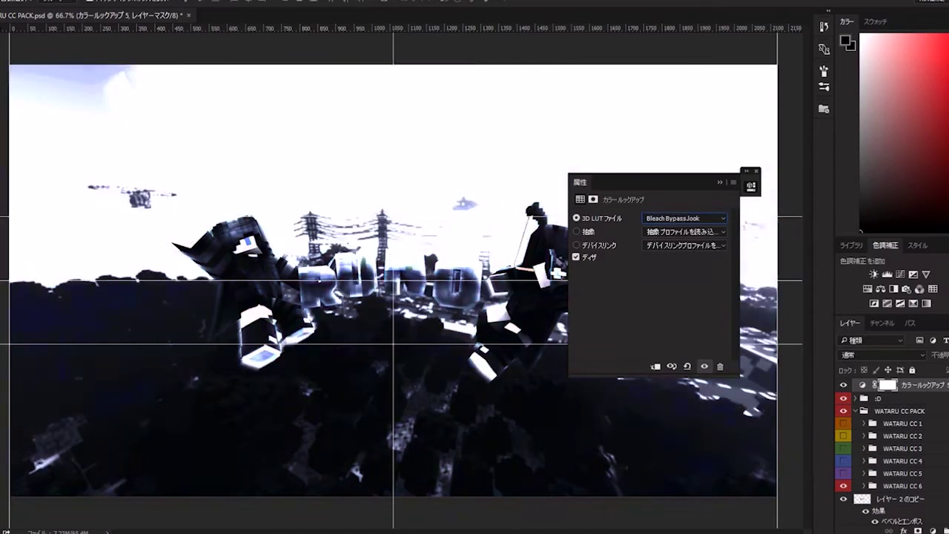
- Pick the blue-violet Kodak 5205 Fuji 3510 3D LUT in Color Lookup and collapse the properties
key("Down")
key("Down")
key("Down")
key("Down")
key("Down")
key("Down")
key("Down")
key("Down")
key("Down")
key("Down")
key("Down")
key("Down")
key("Down")
key("Down")
key("Down")
key("Down")
key("Down")
key("Down")
key("Down")
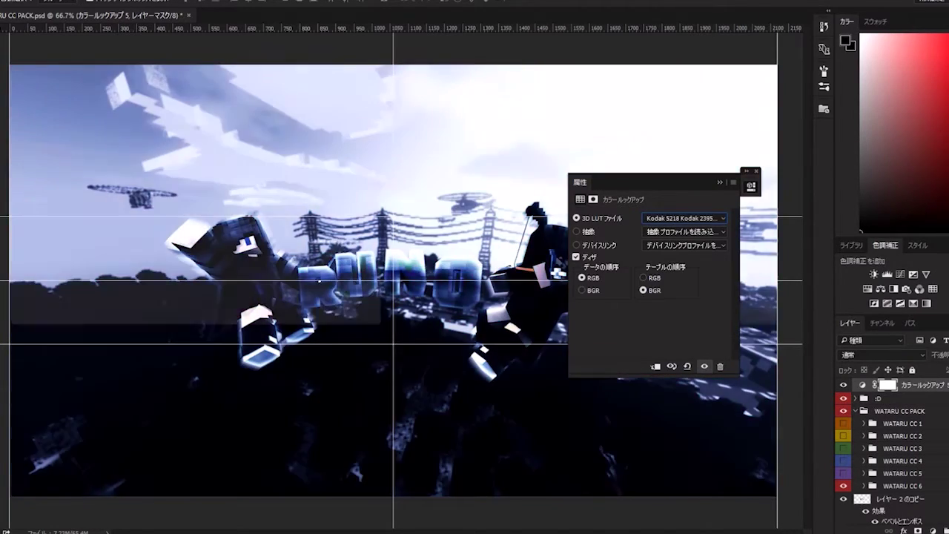
key("Down")
key("Down")
key("Down")
key("Down")
key("Down")
left_click(685, 218)
key("Return")
left_click(750, 186)
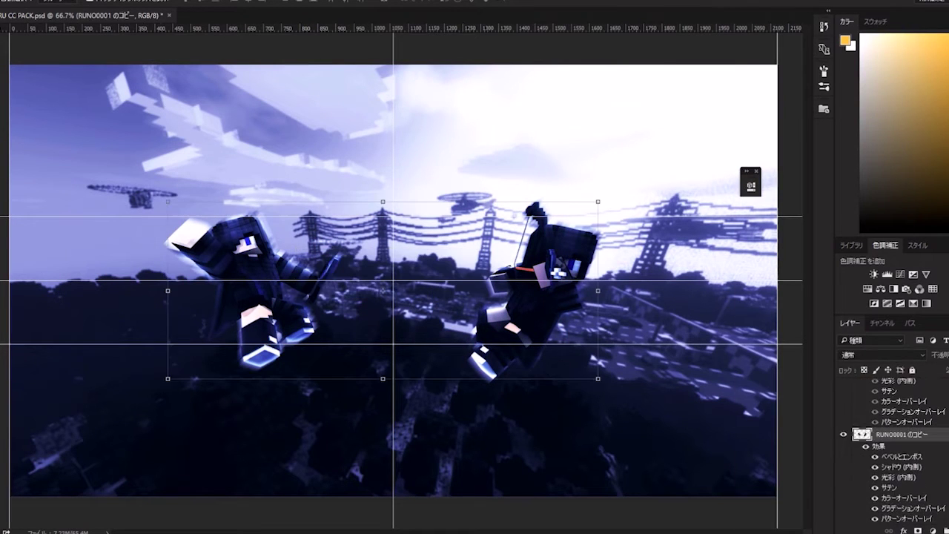
- Duplicate the RUNO0001 characters layer and set the copy's blend mode to Screen
key("Return")
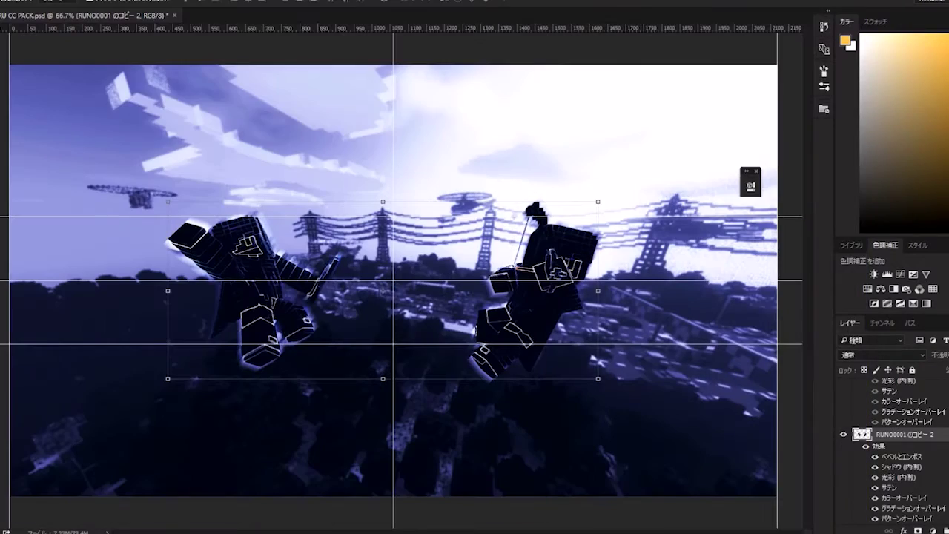
left_click(880, 355)
left_click(854, 223)
left_click(881, 354)
left_click(860, 184)
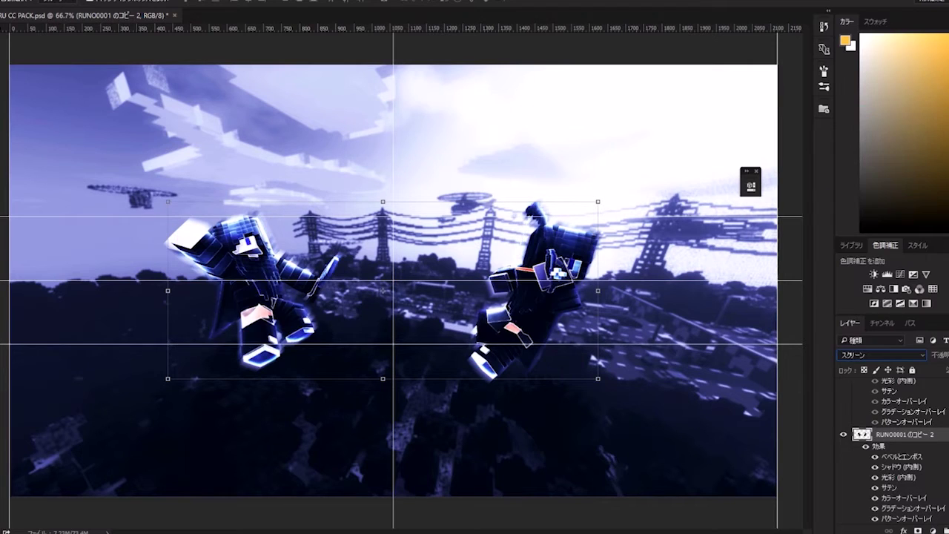
key("Down")
key("Down")
key("Up")
key("Up")
left_click(940, 369)
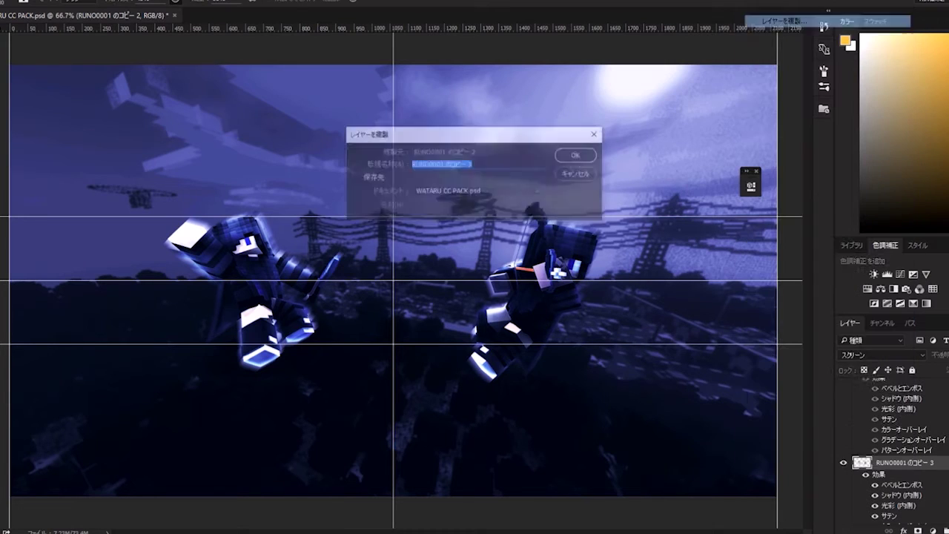
- Duplicate the glowing characters layer, backing out of an early Motion Blur attempt
left_click(384, 192)
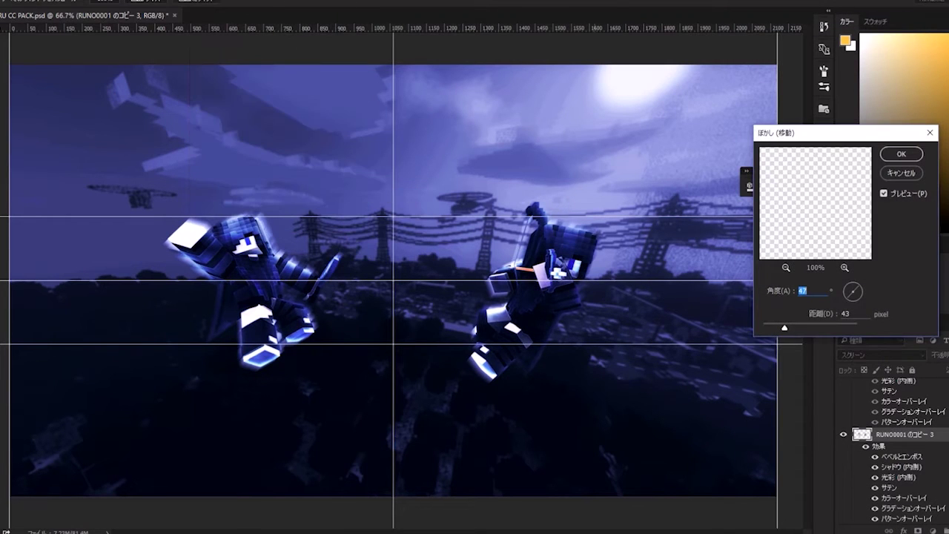
key("Escape")
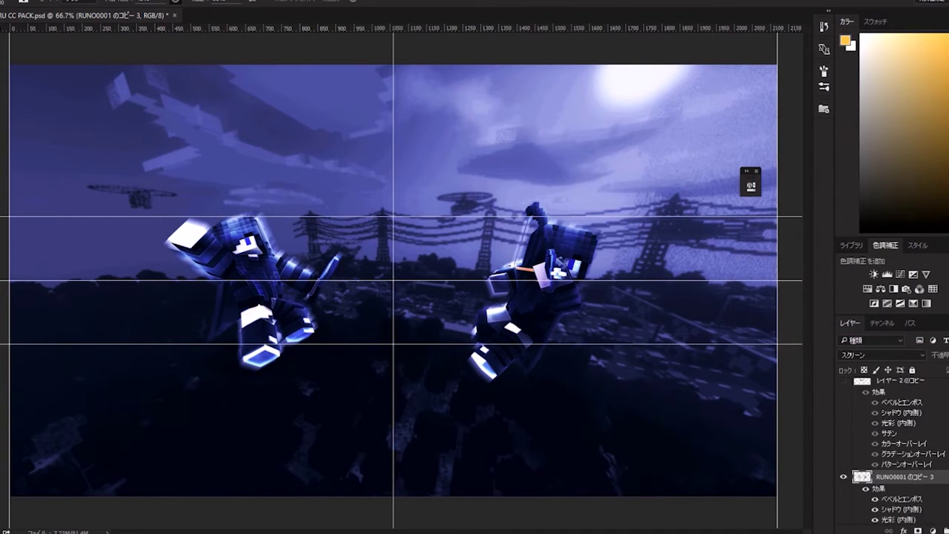
key("Return")
key("ctrl+z")
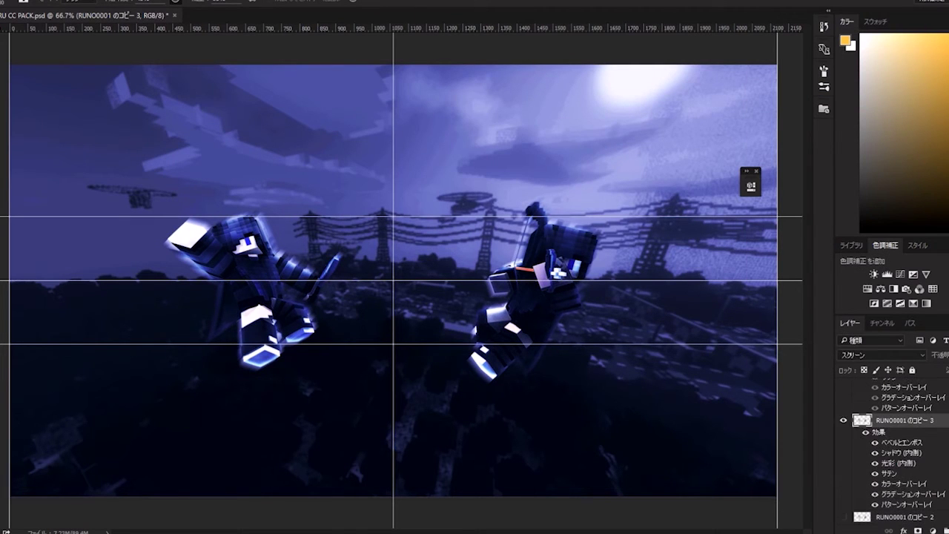
key("ctrl+z")
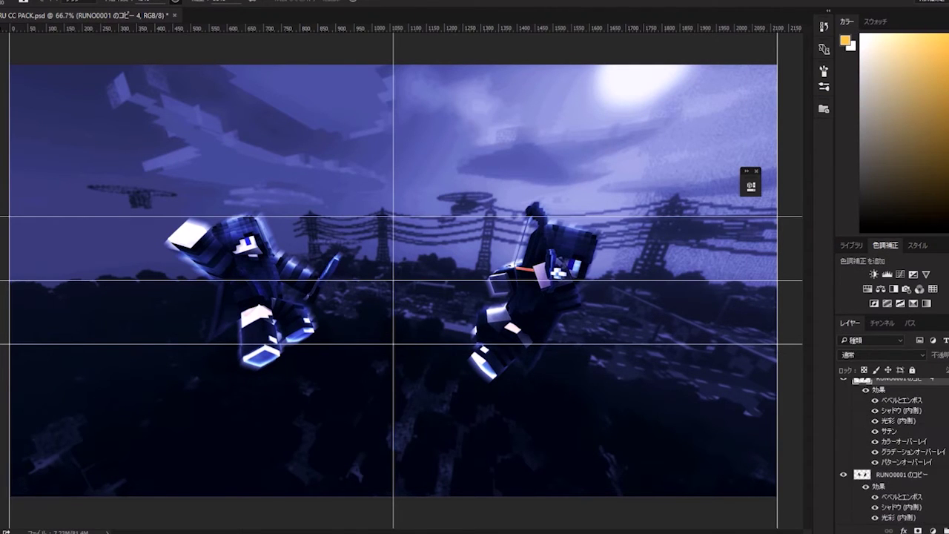
- Motion-blur the new copy and add a Hue/Saturation adjustment above it
left_click(211, 0)
left_click(386, 161)
key("Return")
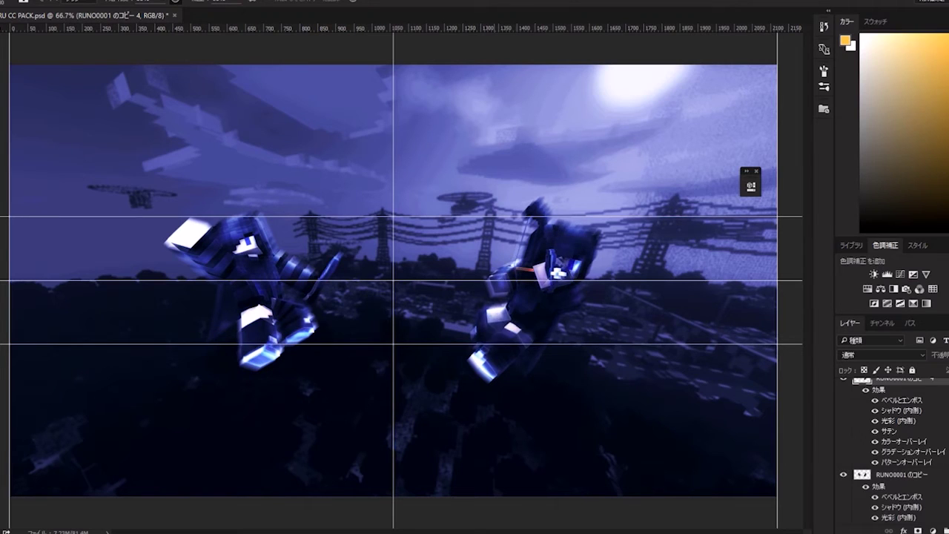
left_click(880, 288)
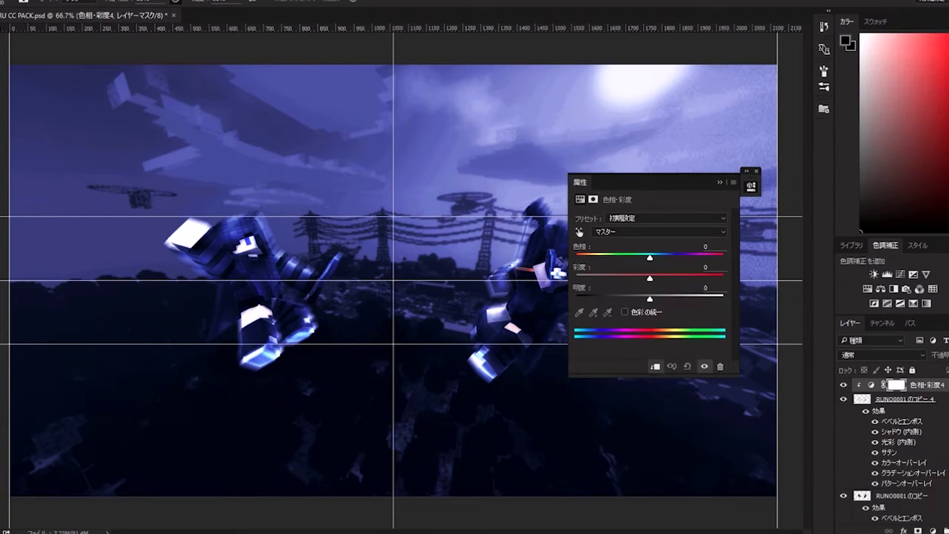
- Lower the Hue/Saturation lightness to darken the glow, then duplicate the character layer
left_click_drag(718, 298, 655, 297)
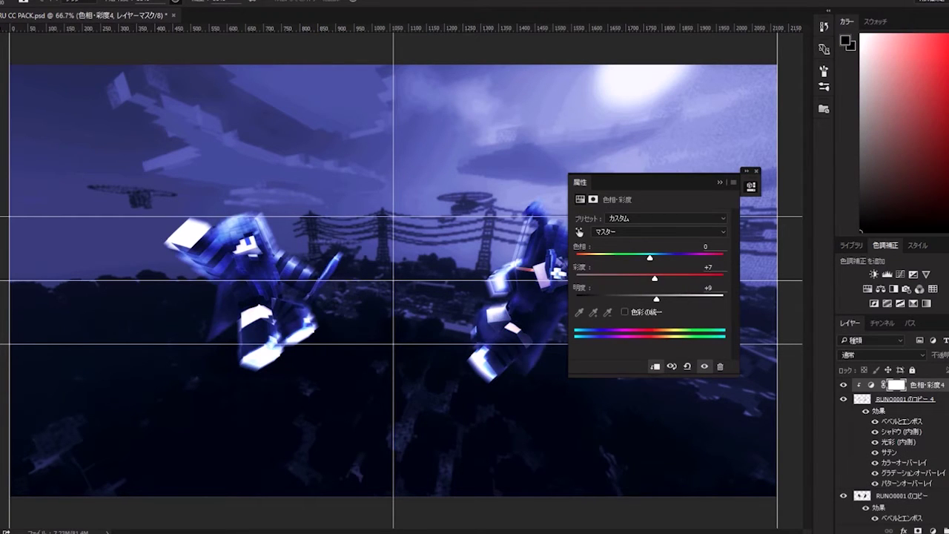
left_click(750, 184)
right_click(900, 399)
key("Return")
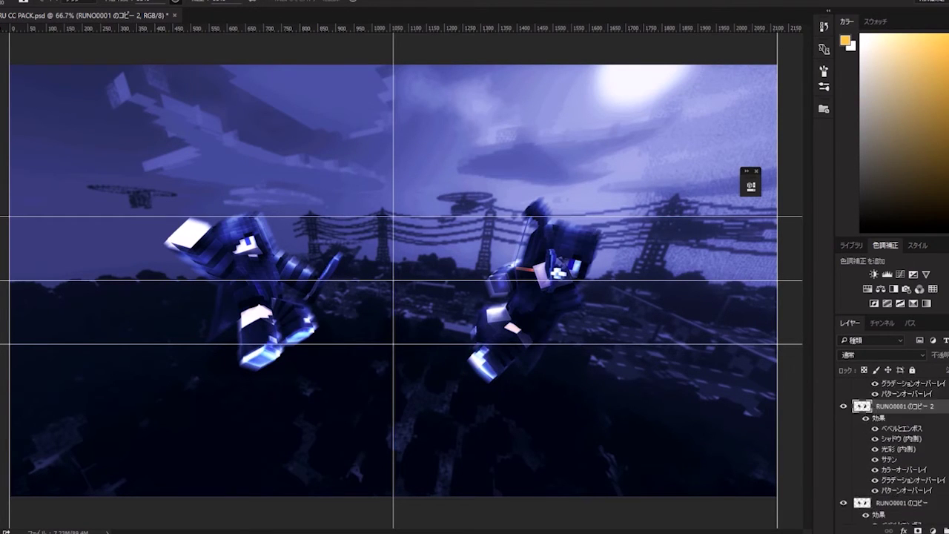
- Duplicate the character layer again and give it the Filter Gallery's Plastic Wrap effect
key("ctrl+j")
left_click(203, 1)
left_click(223, 22)
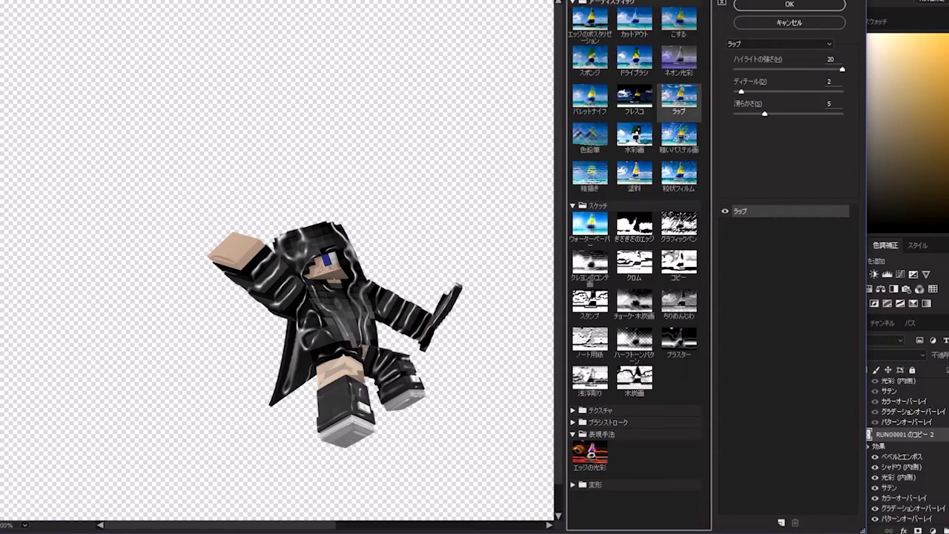
key("Return")
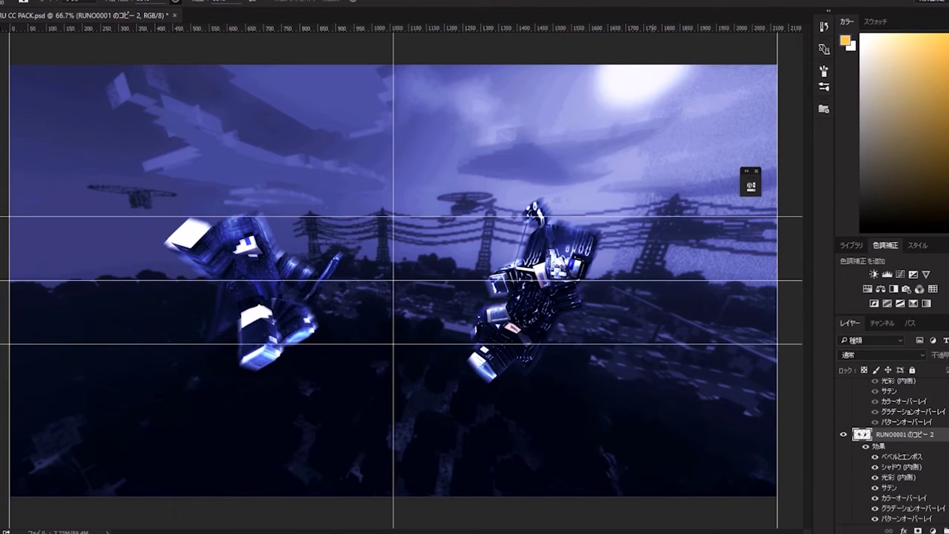
scroll(282, 252, "up", 5)
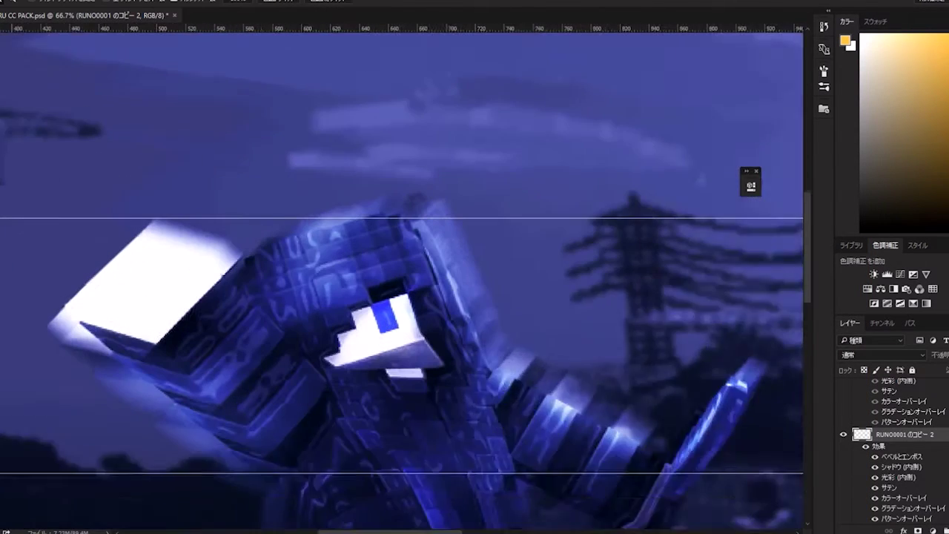
- Fit the canvas in view and set the Photo Filter's custom colour to dark blue-grey #2b2b45
scroll(400, 281, "down", 3)
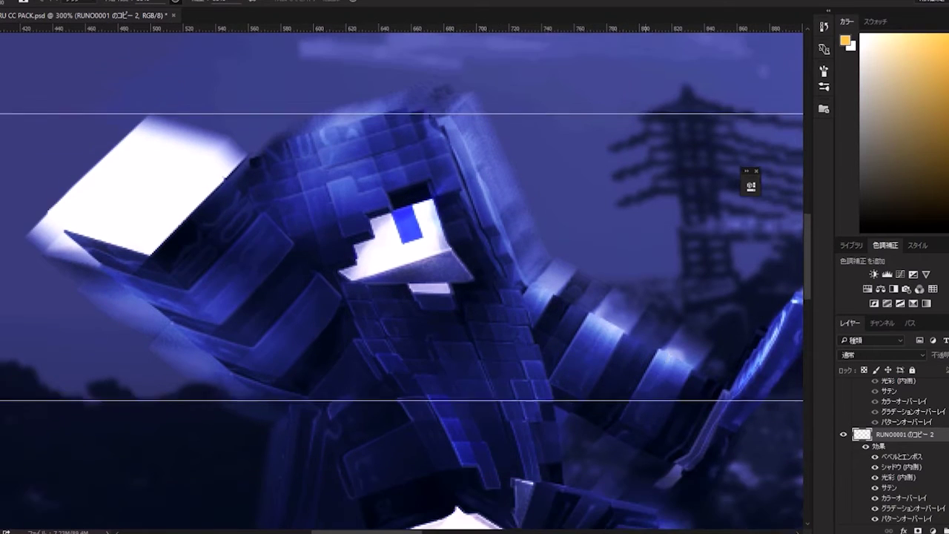
scroll(400, 281, "down", 10)
scroll(400, 282, "up", 2)
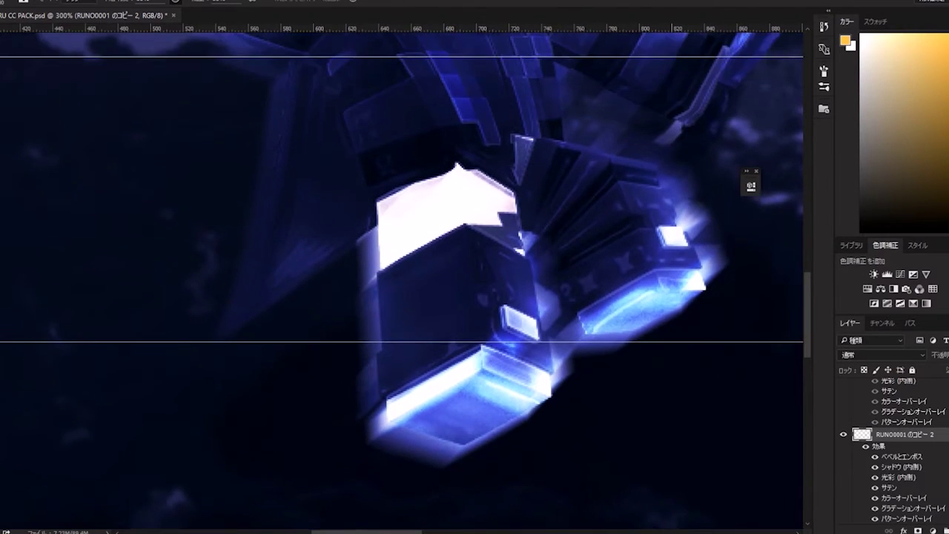
scroll(400, 282, "up", 4)
scroll(400, 281, "right", 10)
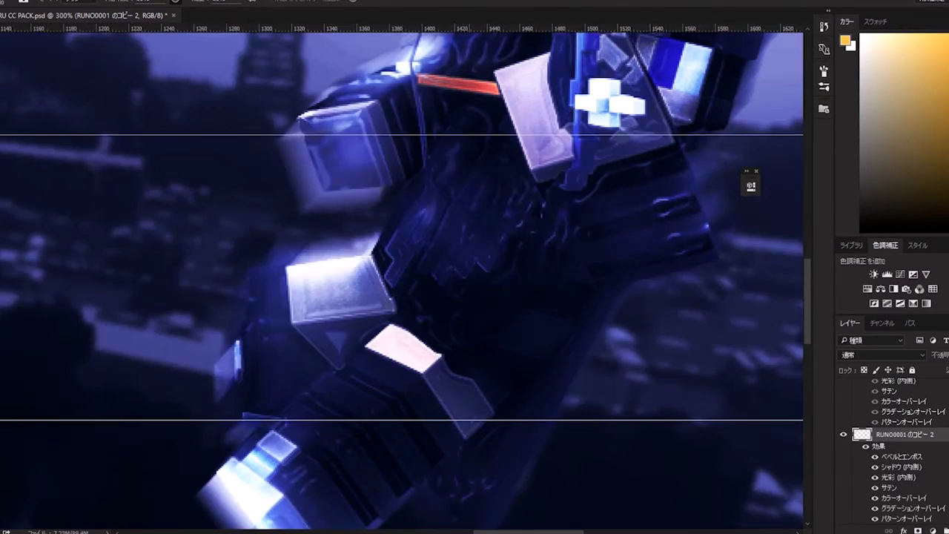
scroll(400, 282, "up", 4)
scroll(400, 282, "up", 5)
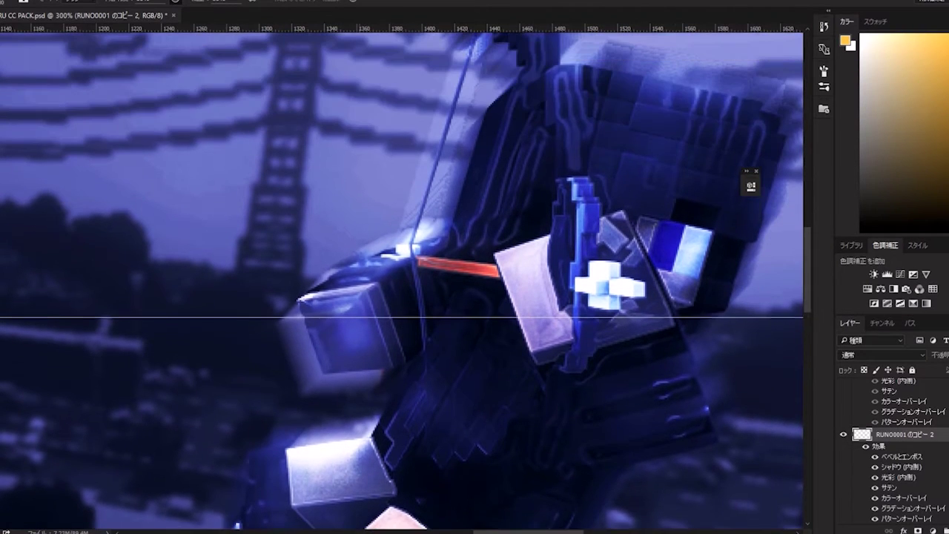
scroll(401, 281, "up", 3)
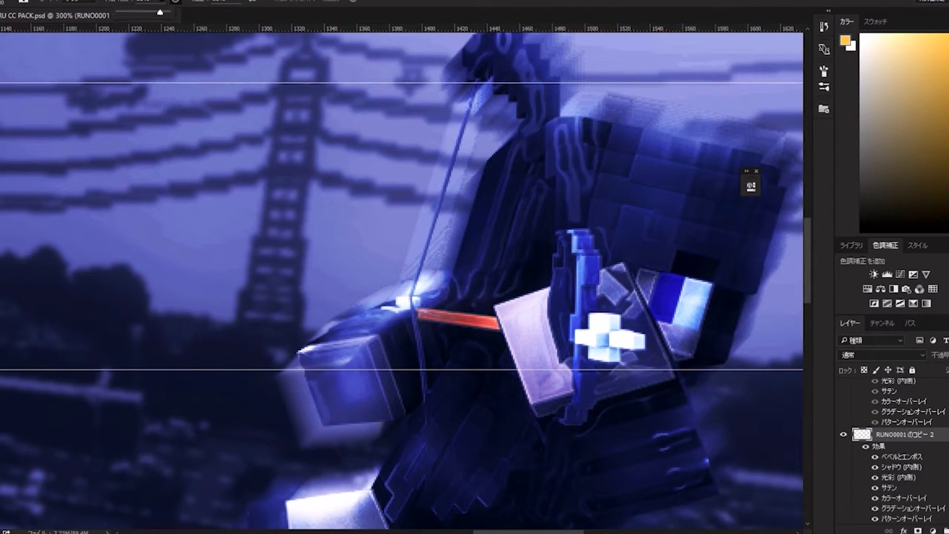
right_click(124, 303)
left_click(170, 314)
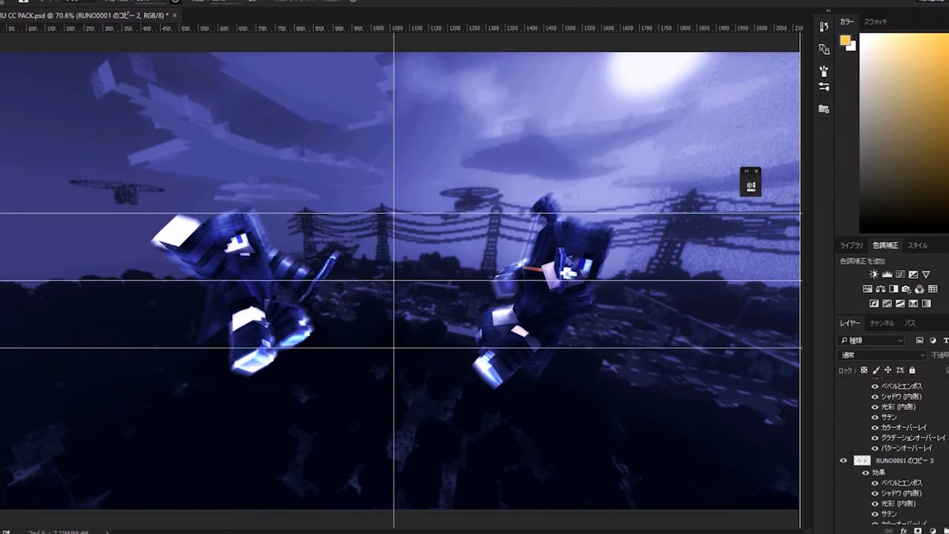
type("0072ff")
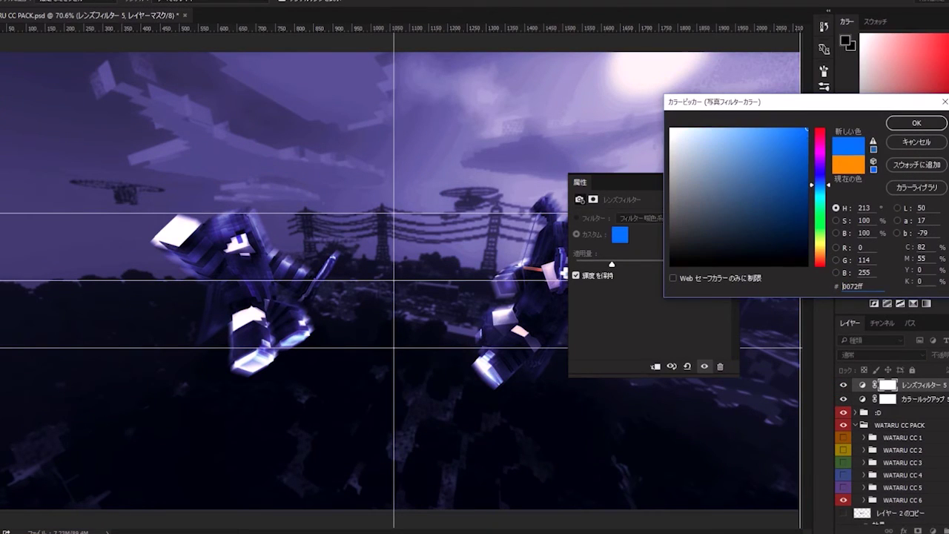
type("0006ff")
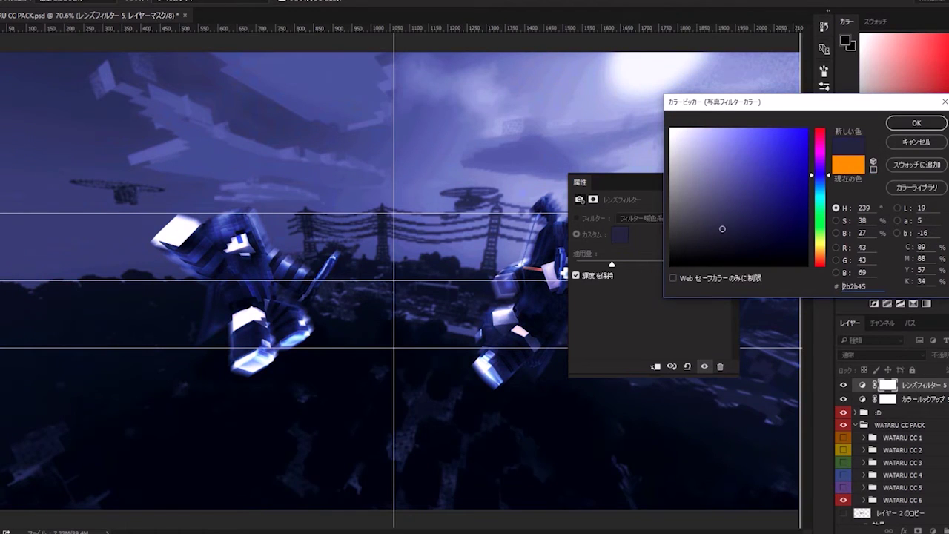
key("Escape")
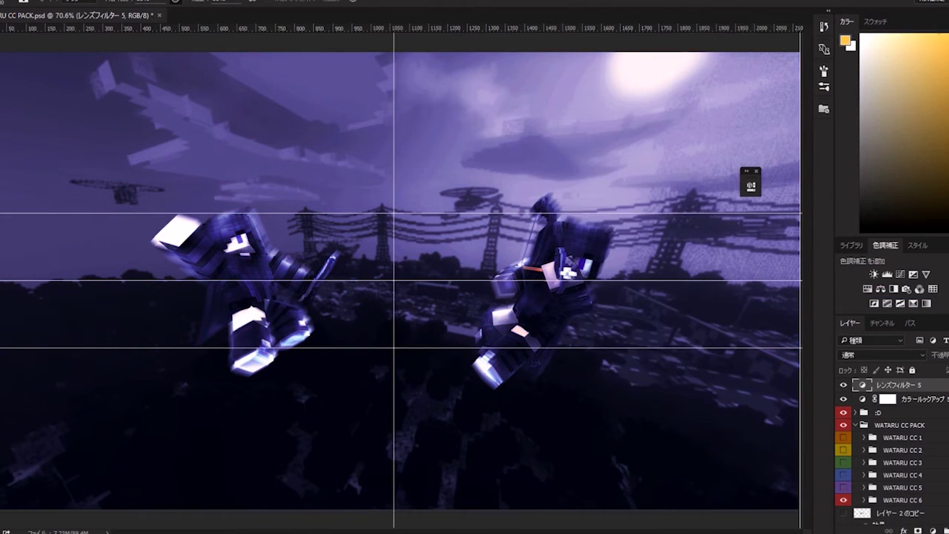
- Open the Curves settings and duplicate the character layer
double_click(887, 459)
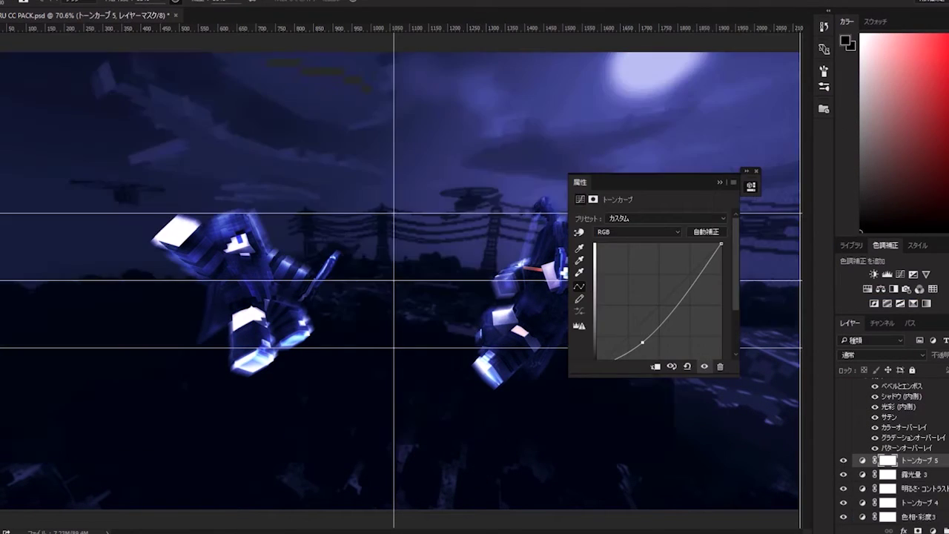
scroll(893, 444, "down", 3)
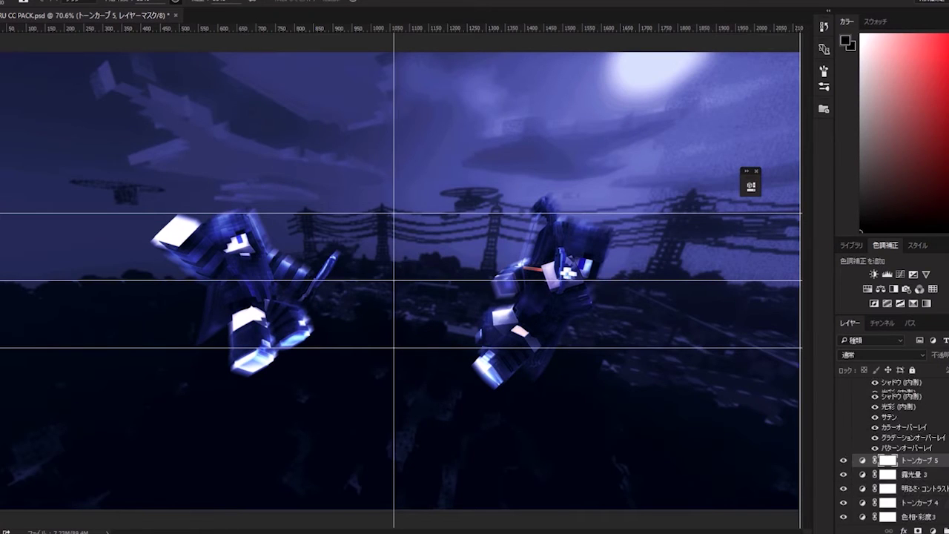
left_click(770, 89)
key("Return")
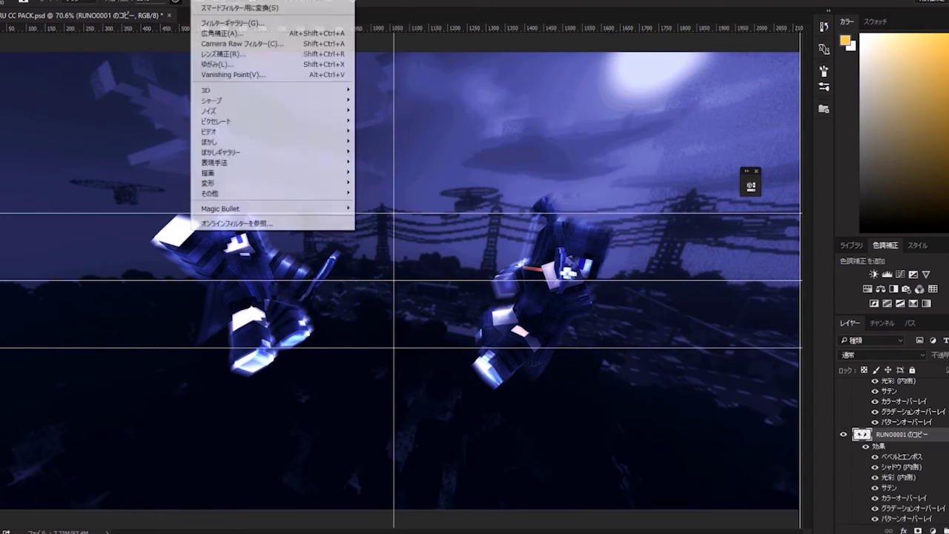
- Apply a 36 px Shape Blur to the duplicated character layer
left_click(386, 161)
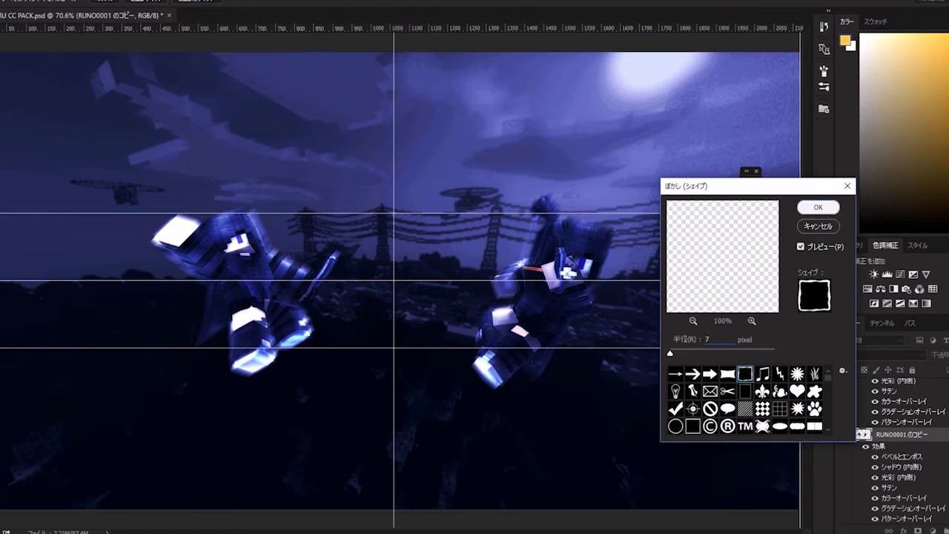
key("Escape")
right_click(897, 433)
left_click(385, 162)
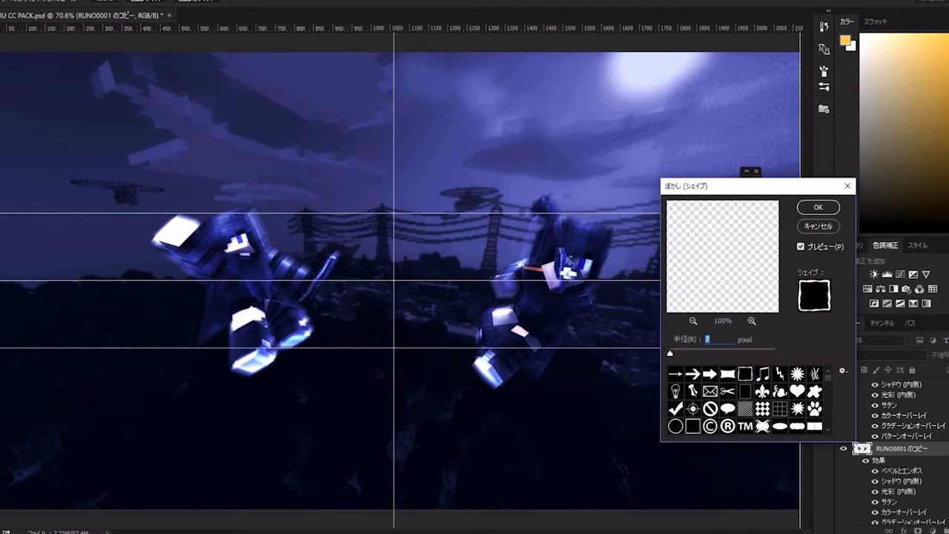
type("36")
key("ctrl+minus")
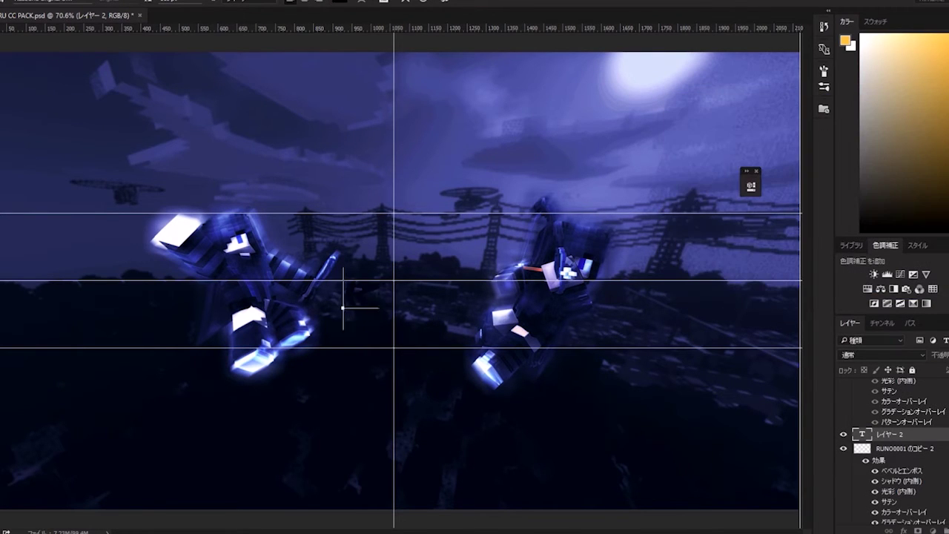
- Browse the font list and pick a font for the title text
scroll(146, 185, "down", 5)
scroll(146, 185, "down", 5)
scroll(146, 185, "down", 5)
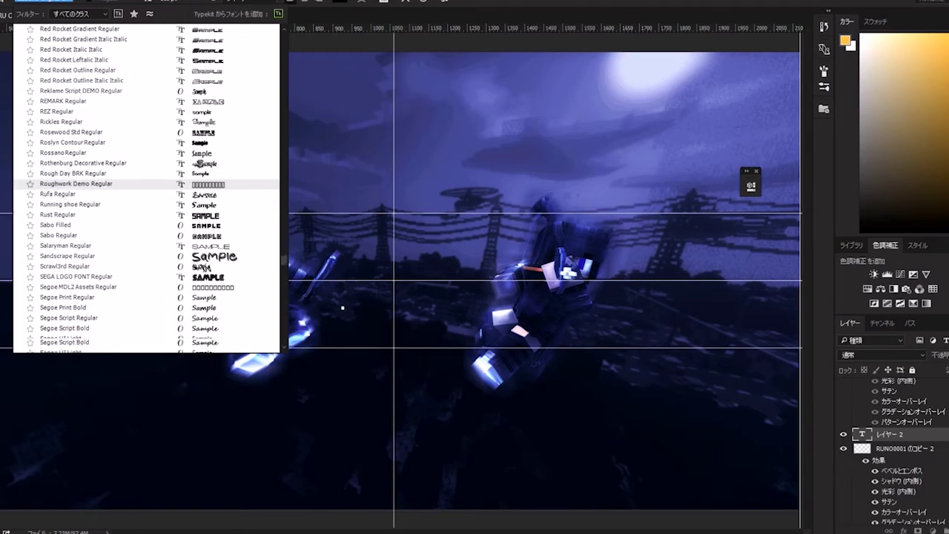
scroll(146, 186, "down", 1)
scroll(146, 185, "down", 3)
scroll(146, 185, "up", 10)
scroll(146, 178, "up", 5)
scroll(146, 178, "up", 5)
scroll(146, 178, "up", 5)
scroll(146, 178, "up", 2)
scroll(146, 177, "up", 5)
scroll(146, 178, "up", 5)
scroll(146, 178, "down", 5)
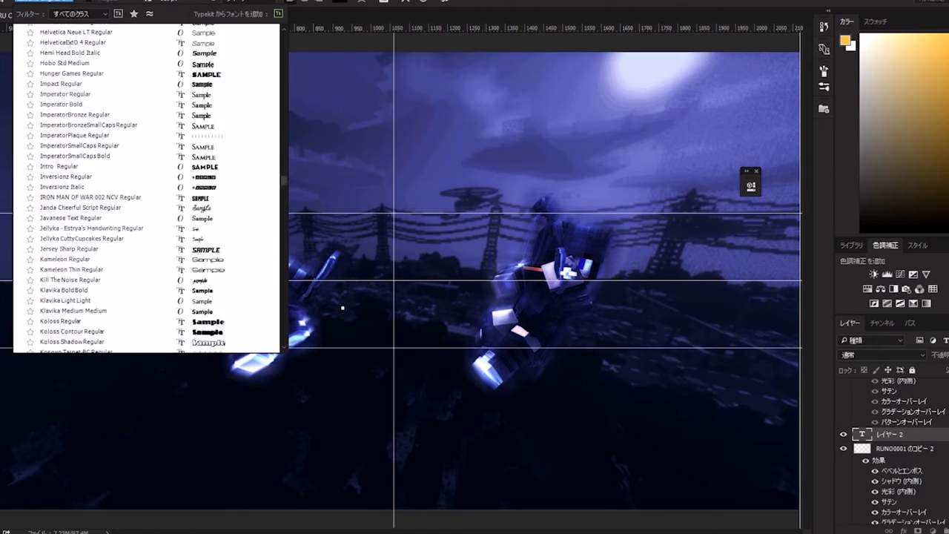
scroll(146, 178, "up", 5)
left_click(89, 185)
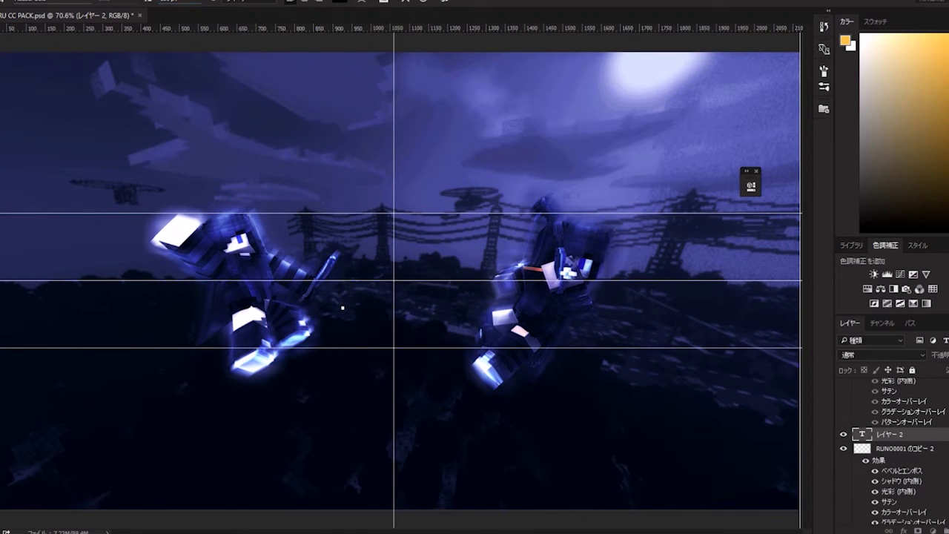
- Clear the old title text, switch to a different font and type RUNO
key("ctrl+a")
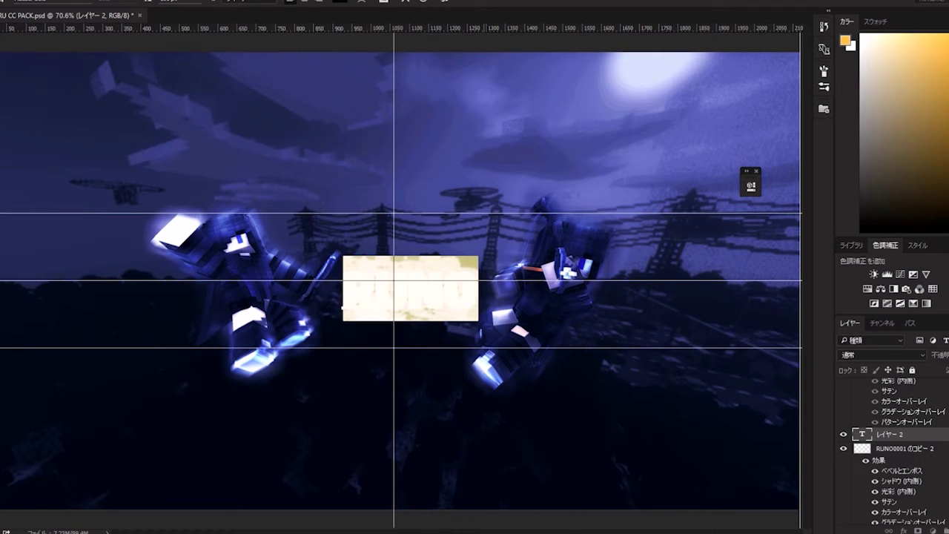
key("BackSpace")
key("ctrl+a")
key("BackSpace")
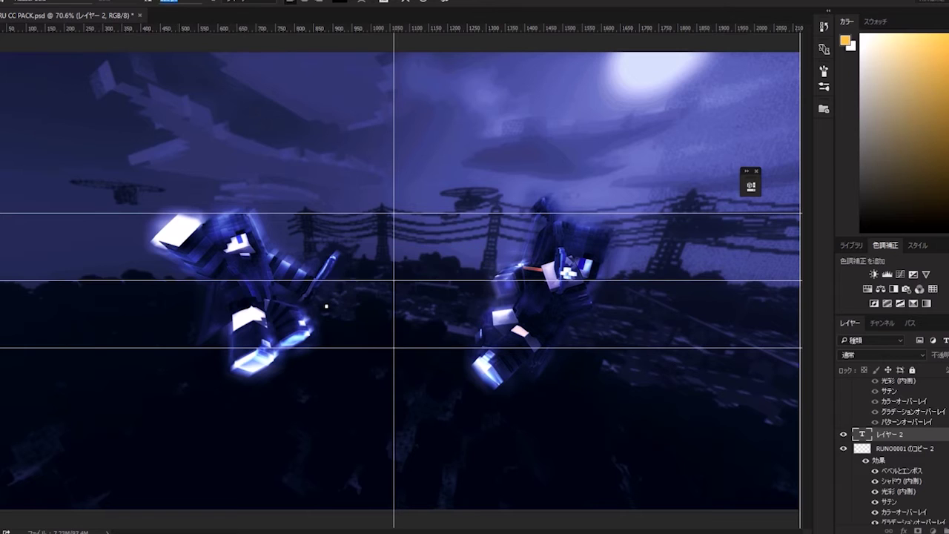
left_click(74, 9)
left_click(74, 185)
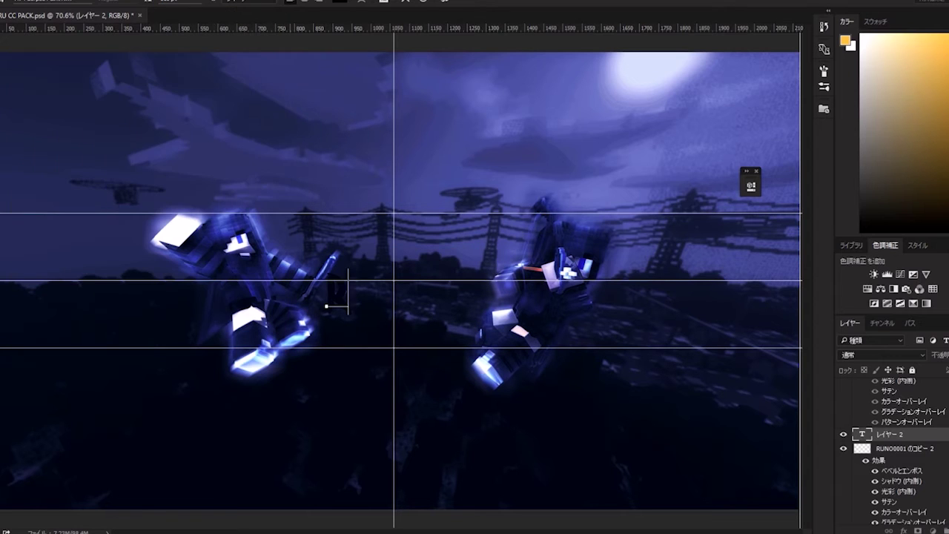
type("RUNO")
key("ctrl+a")
key("BackSpace")
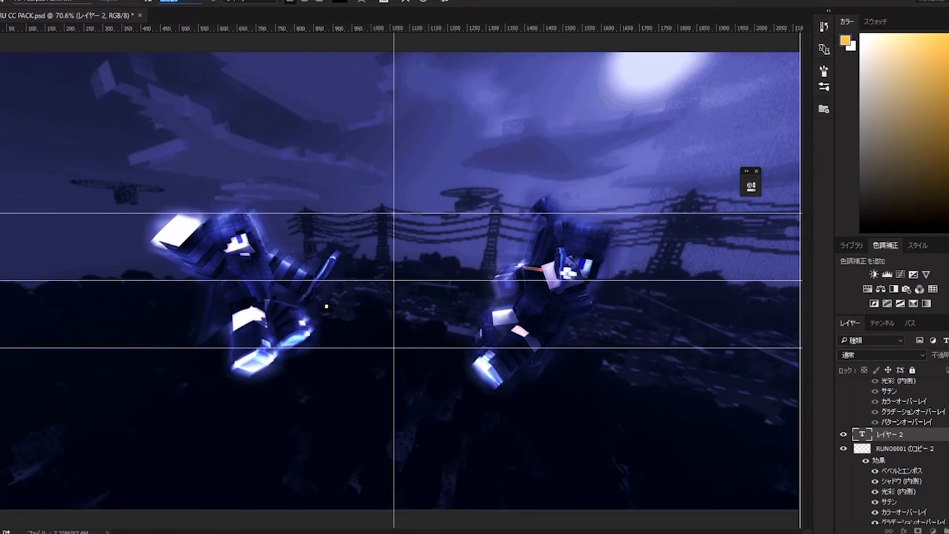
type("runo")
left_click(918, 244)
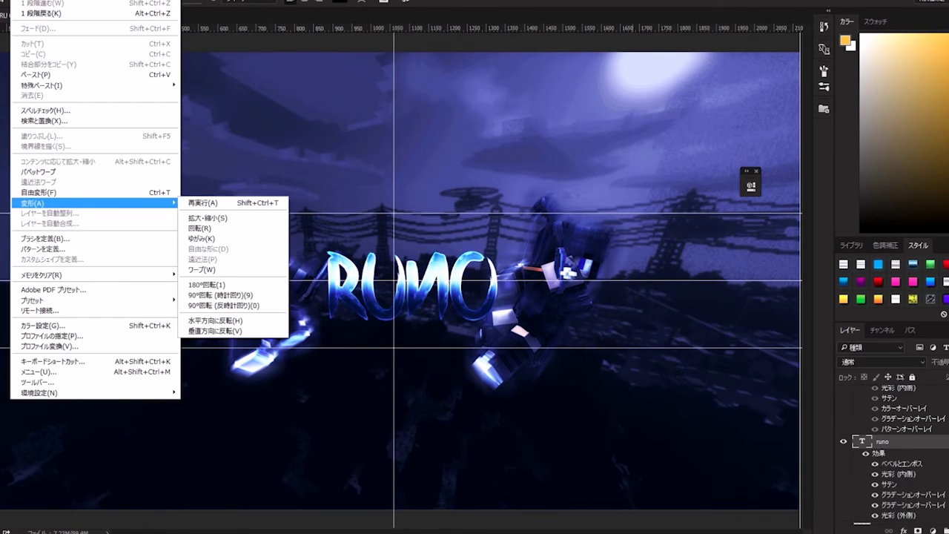
- Open the RUNO text's Layer Style at the second Gradient Overlay's gradient editor
double_click(882, 441)
double_click(877, 453)
left_click(495, 343)
left_click(519, 372)
left_click(690, 289)
- Recolour the 25% and 62% gradient stops to darker steel-blue and confirm
left_click(617, 269)
double_click(616, 268)
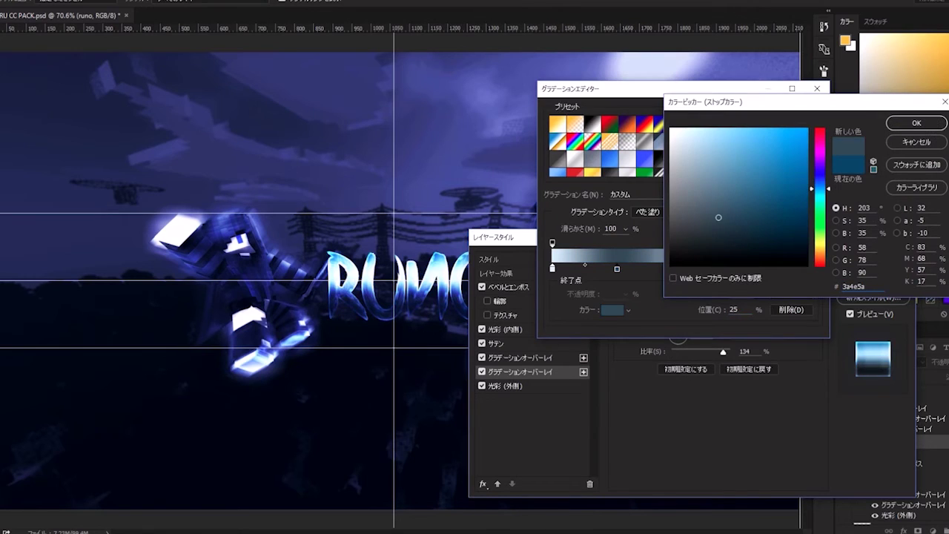
left_click(916, 122)
left_click(715, 269)
double_click(716, 268)
left_click(729, 189)
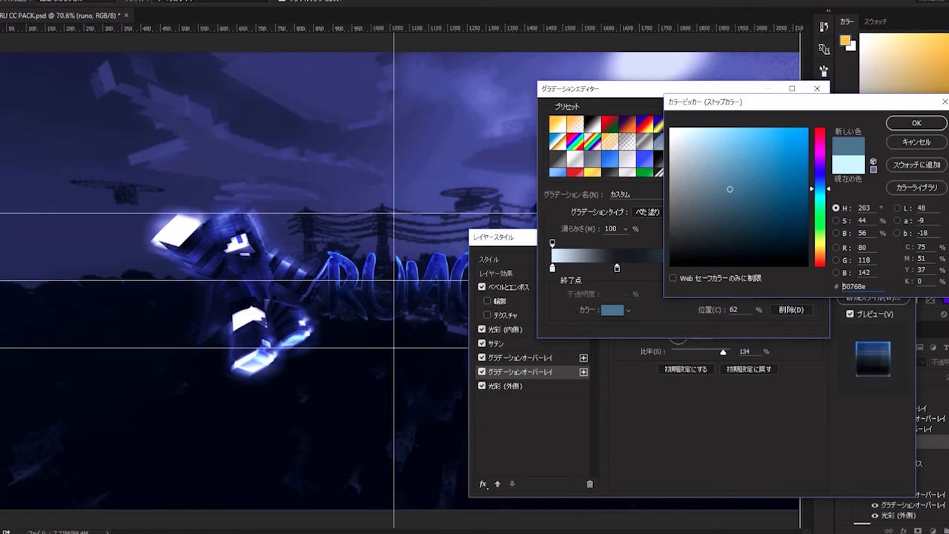
key("Return")
key("Return")
key("Return")
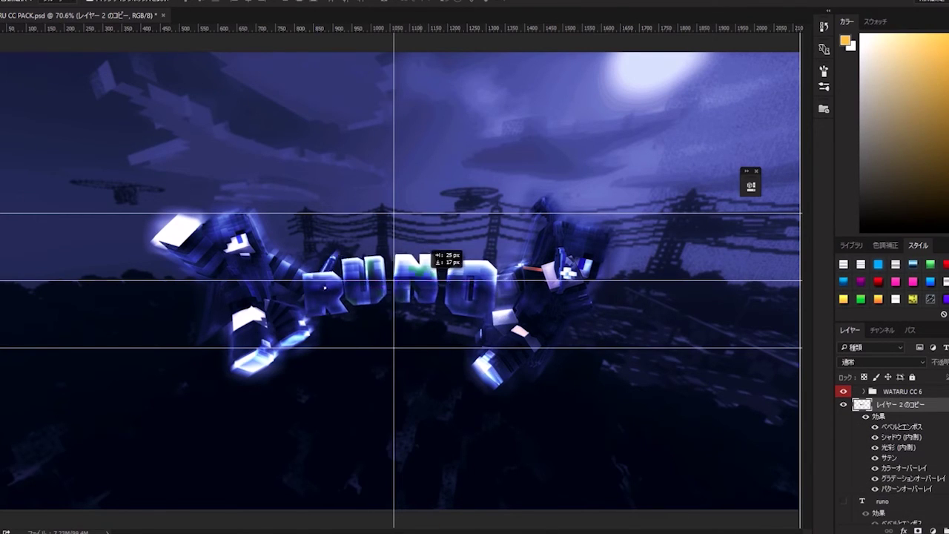
- Remove the RUNO text's Bevel & Emboss and Inner Shadow, then clip a blue Photo Filter at 63% density to it
key("ctrl+t")
key("ctrl+alt+z")
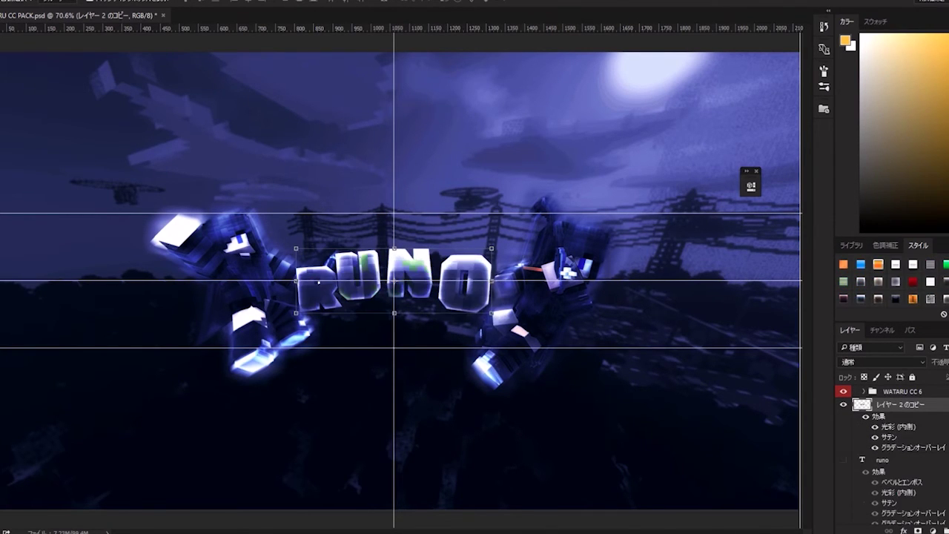
key("ctrl+alt+z")
key("ctrl+alt+z")
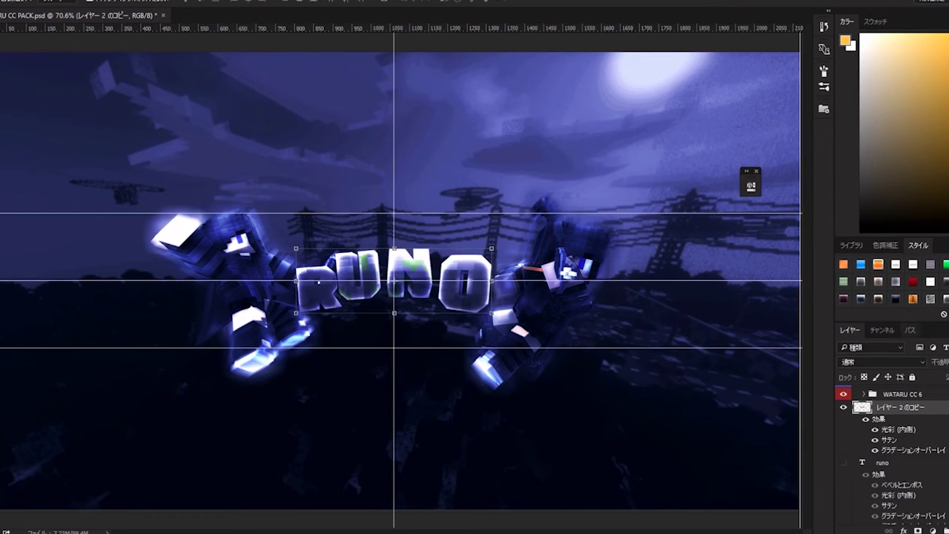
key("ctrl+shift+z")
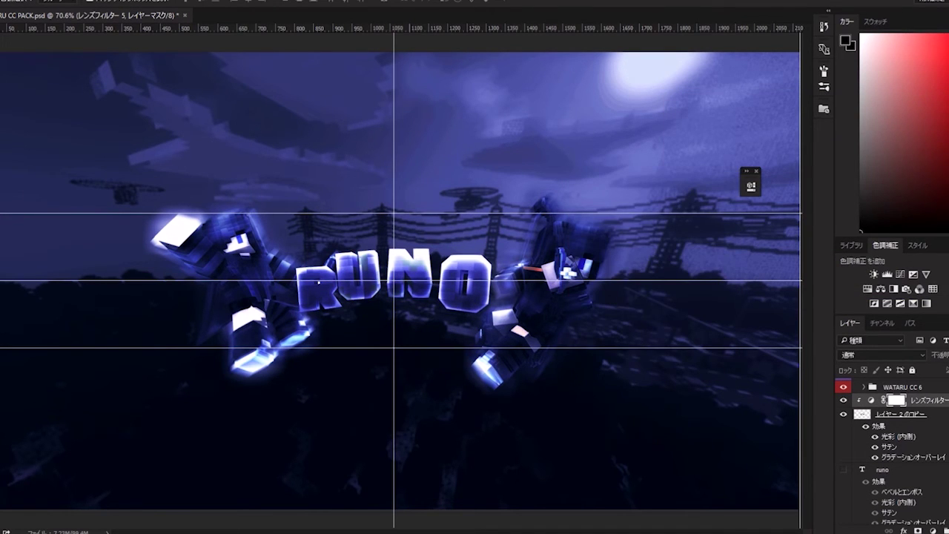
key("alt+bracketleft")
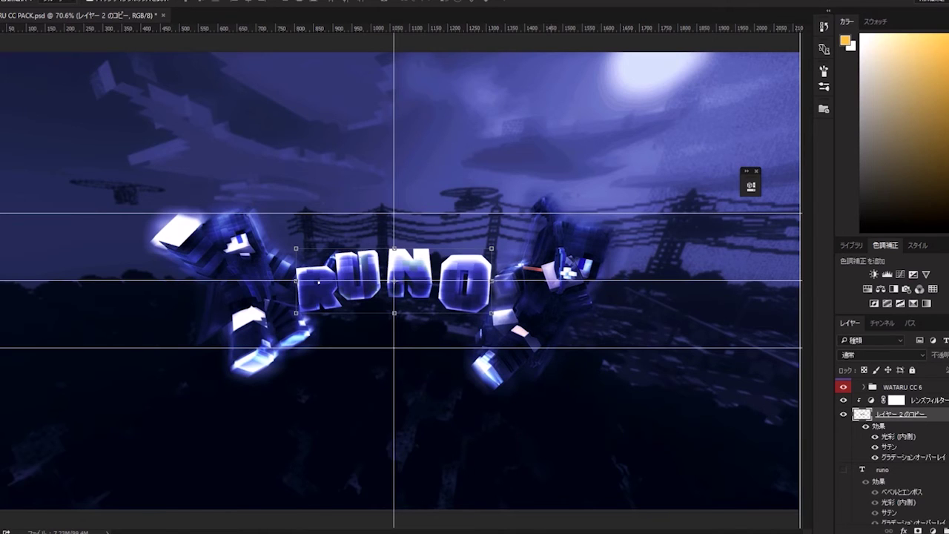
- Add a Curves adjustment above the RUNO text and shape it into an S-curve
scroll(889, 445, "up", 5)
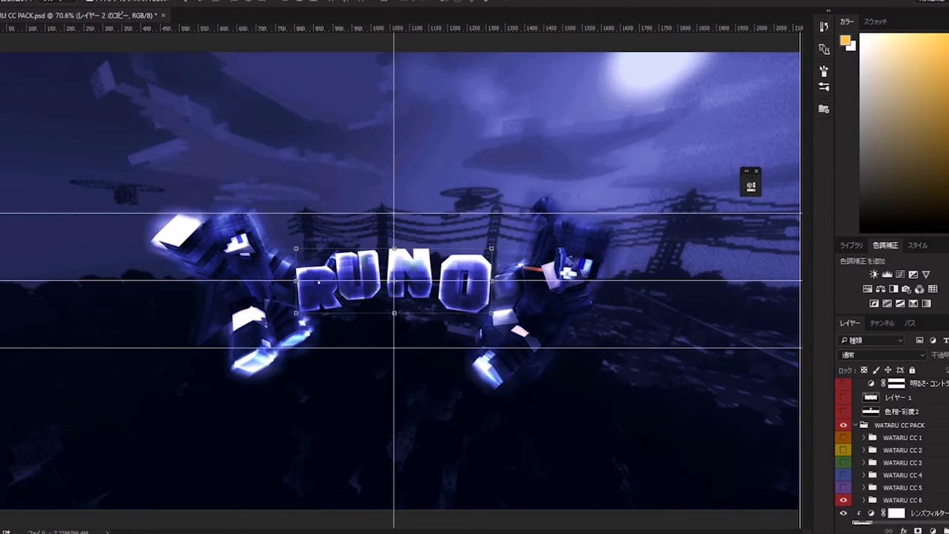
scroll(889, 459, "down", 3)
left_click(913, 274)
left_click_drag(635, 322, 634, 346)
left_click_drag(691, 278, 691, 265)
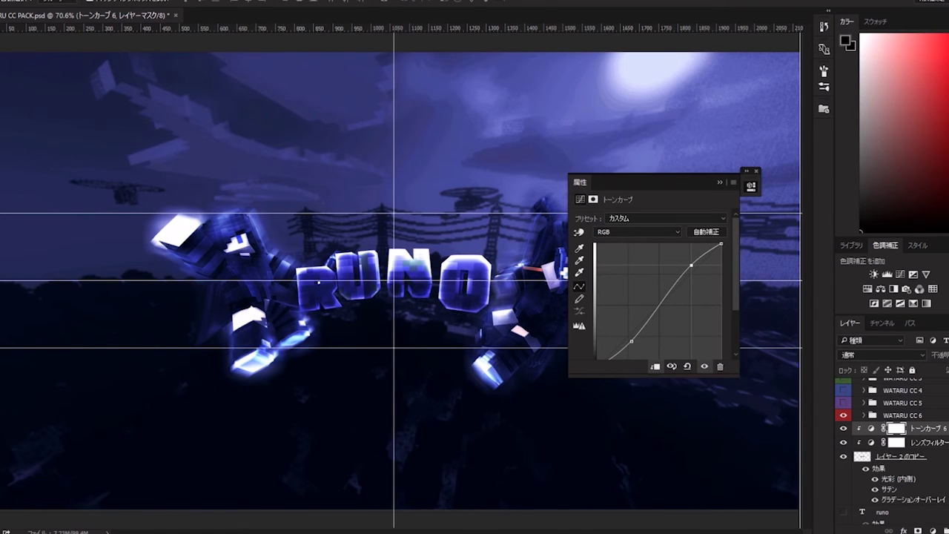
- Duplicate the 3D text layer and apply a 26 px Shape Blur to the lower copy for glow
right_click(897, 455)
left_click(793, 82)
left_click(576, 153)
left_click(889, 450, "alt")
left_click(912, 427)
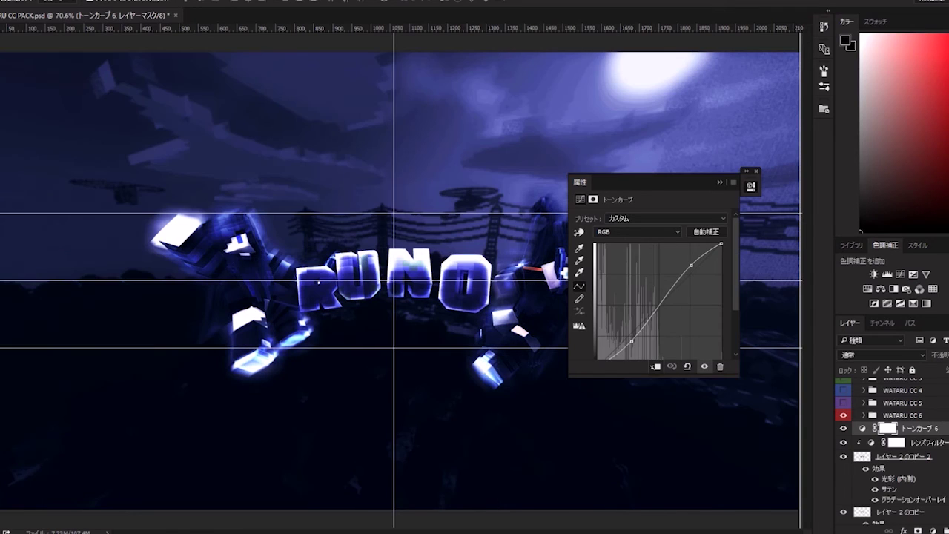
left_click(746, 170)
left_click(896, 512)
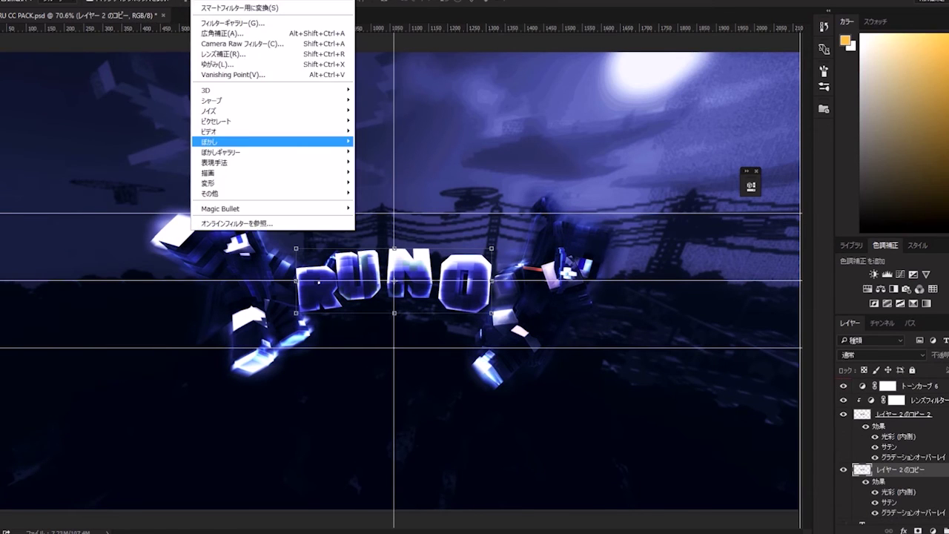
left_click(385, 226)
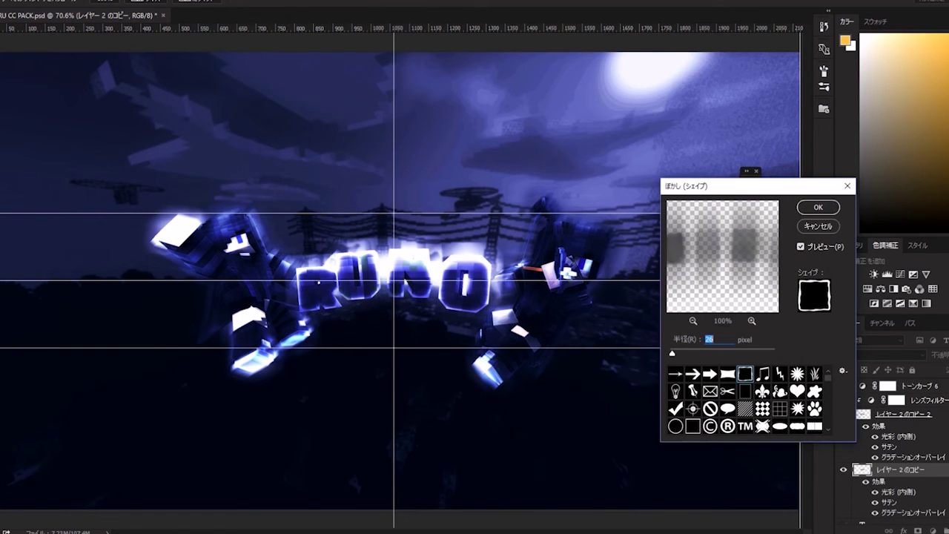
key("Return")
key("ctrl+t")
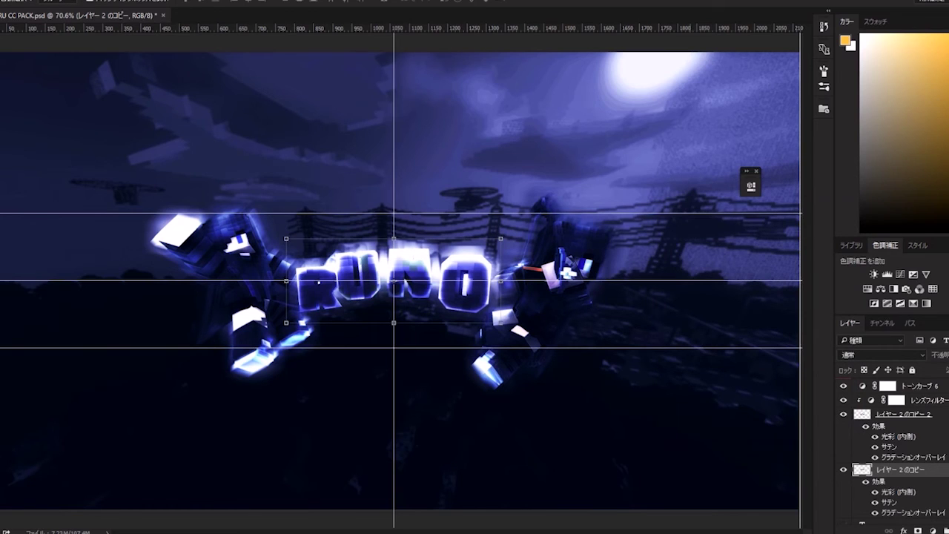
- Check the Brightness/Contrast adjustment set to 150 brightness
scroll(893, 452, "down", 2)
scroll(894, 453, "down", 2)
scroll(893, 452, "down", 2)
scroll(893, 452, "down", 2)
key("Return")
double_click(896, 419)
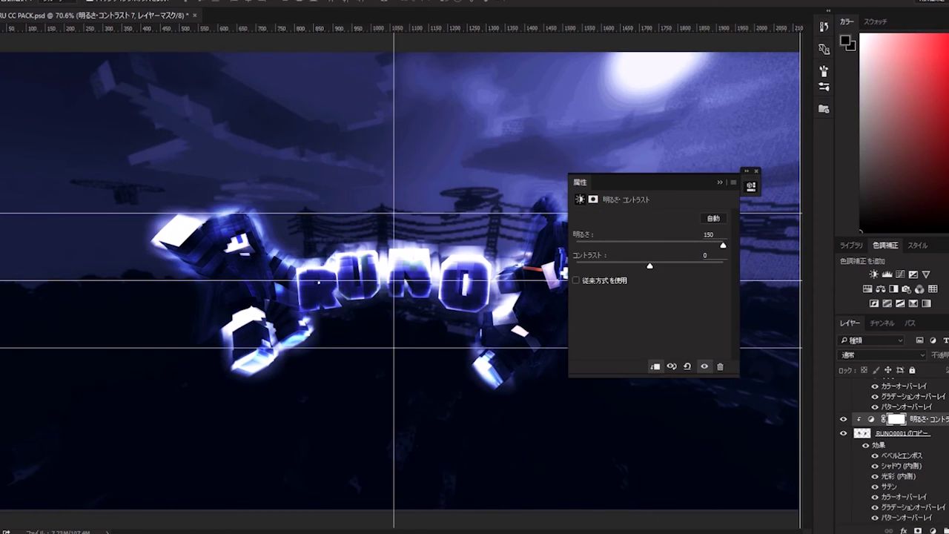
left_click(750, 185)
key("alt+bracketleft")
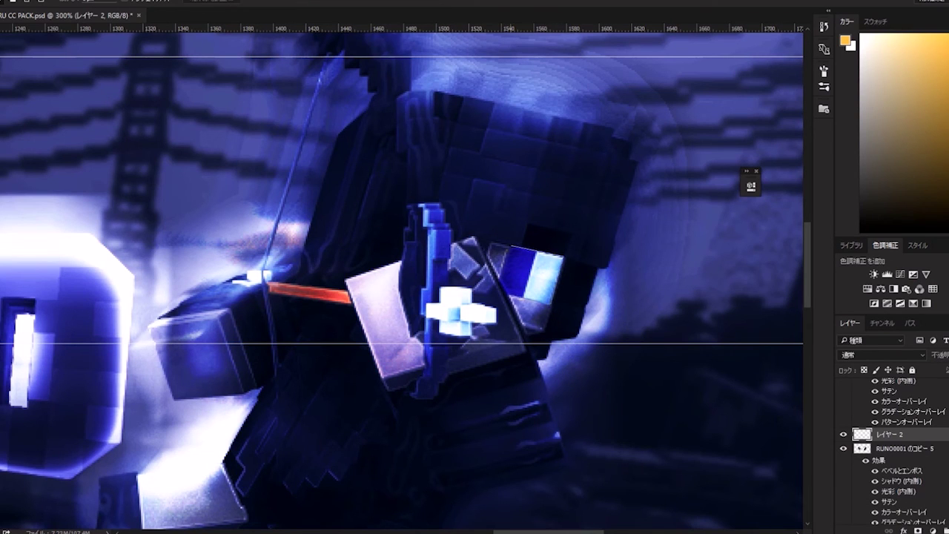
- Select the right character's blue eye and reset colours to black and white
left_click(503, 246)
key("d")
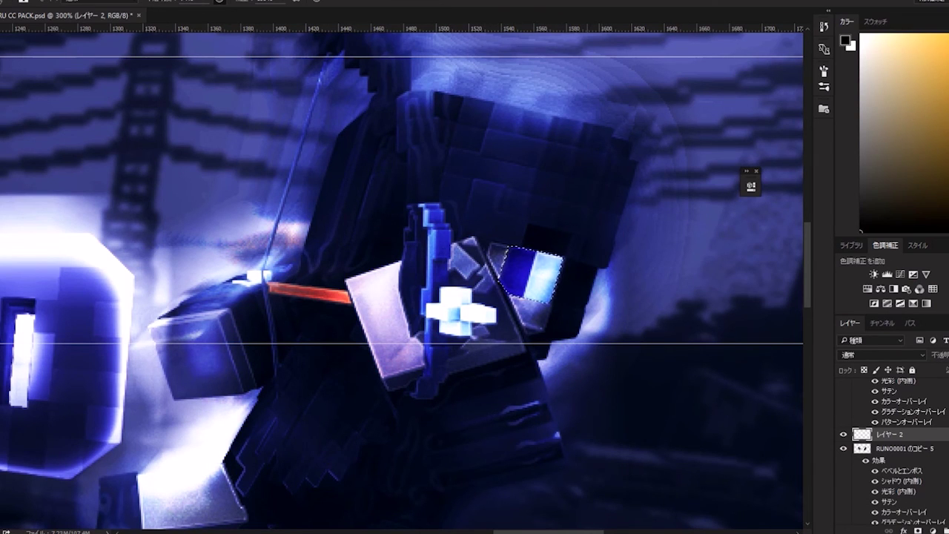
scroll(403, 277, "left", 5)
scroll(402, 277, "left", 5)
scroll(402, 277, "left", 3)
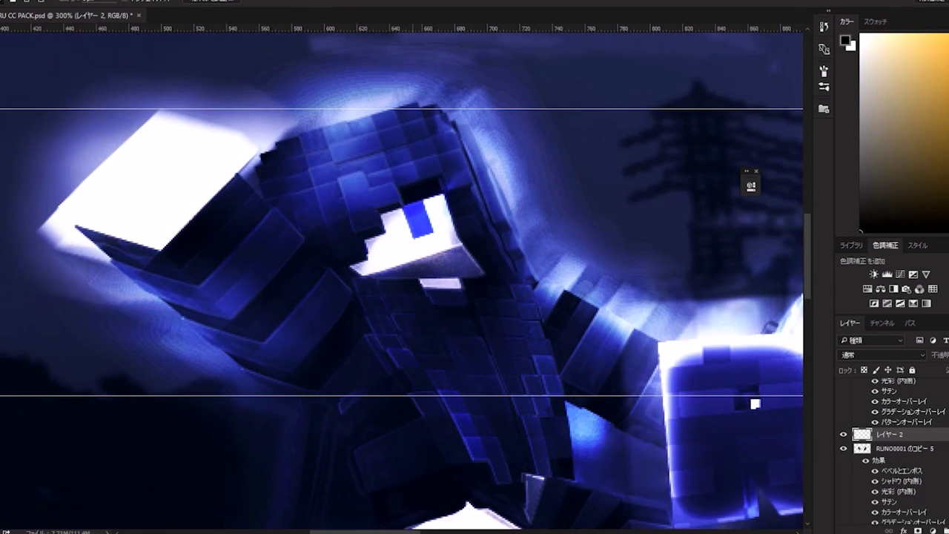
- Select the left character's blue eye and fit the whole image on screen
left_click(418, 219, "shift")
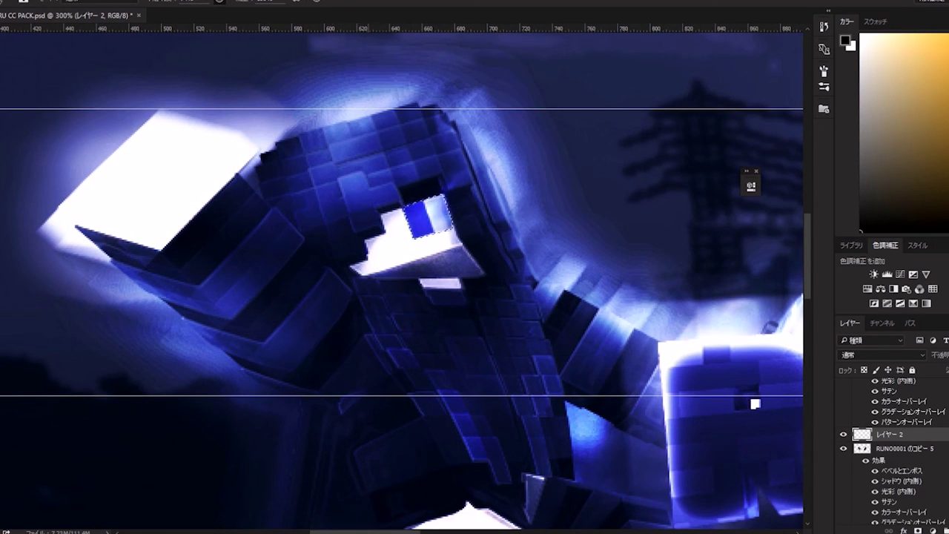
right_click(242, 240)
left_click(255, 248)
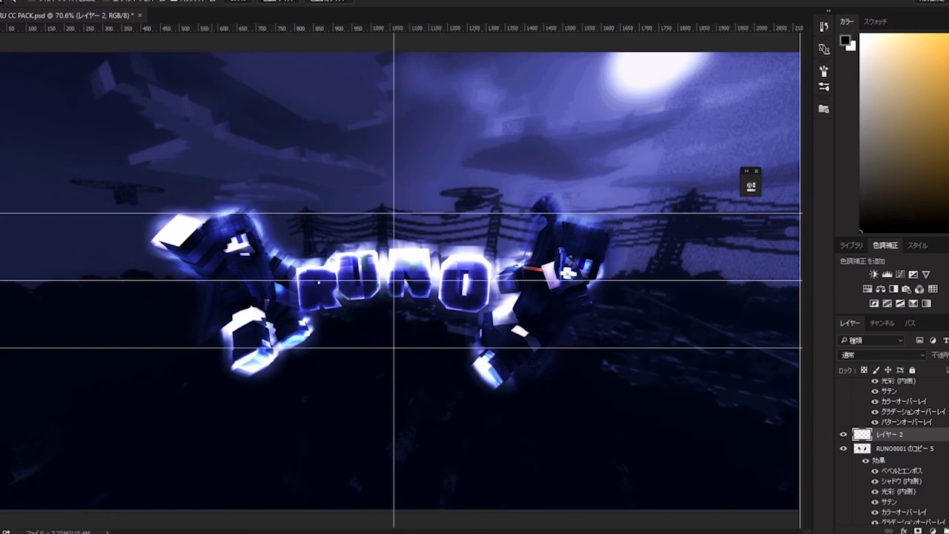